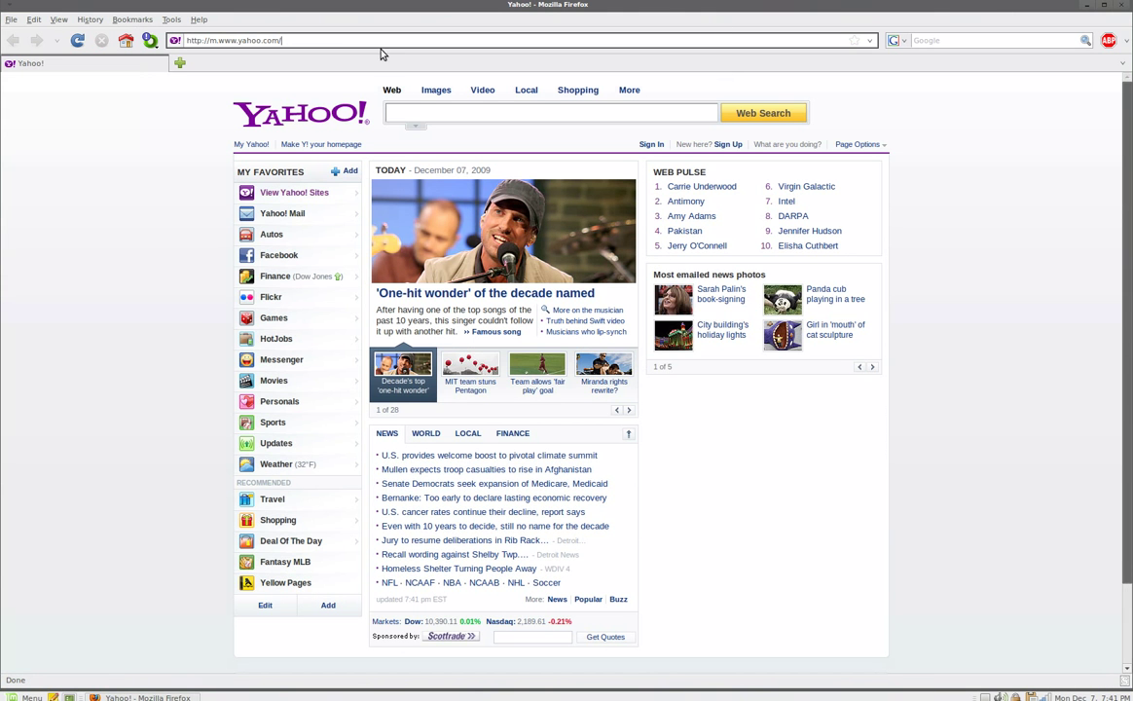
Load one.ubuntu.com in Firefox so it moves on to the Launchpad Login Service page.
{"action": "left_click_drag", "start_coordinate": [310, 39], "coordinate": [146, 40]}
{"action": "type", "text": "one"}
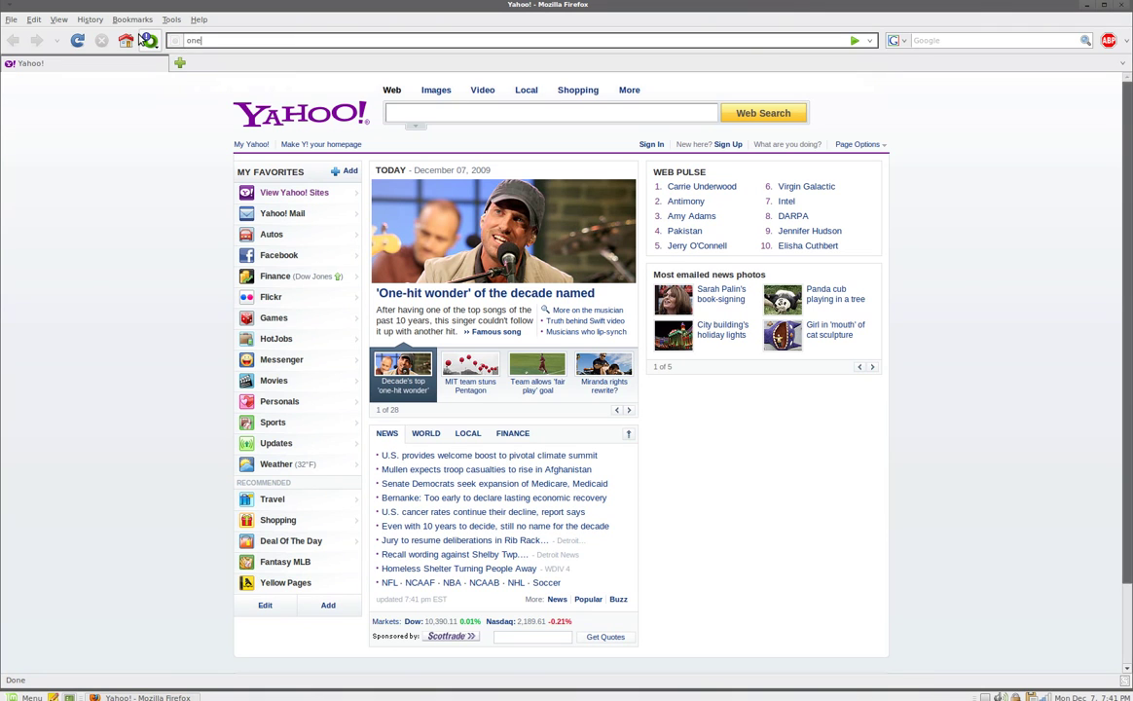
{"action": "type", "text": ".ubuntu.com"}
{"action": "key", "text": "Return"}
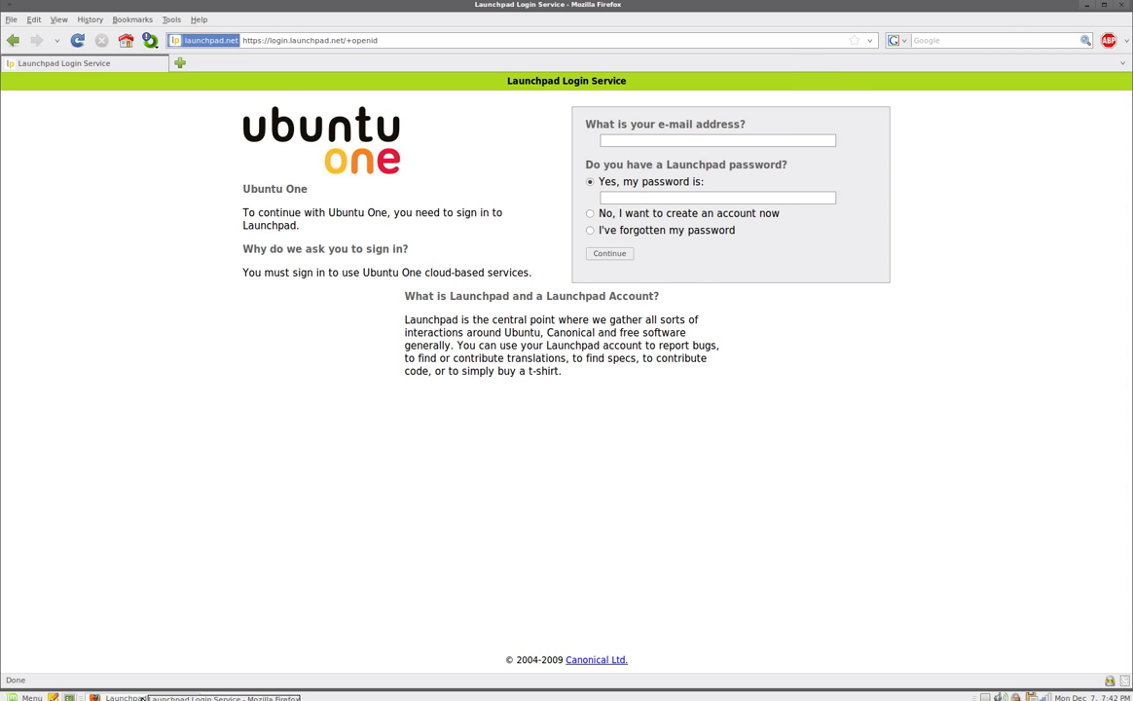
Minimize Firefox and launch Synaptic Package Manager from the Mint menu.
{"action": "left_click", "coordinate": [144, 697]}
{"action": "left_click", "coordinate": [30, 697]}
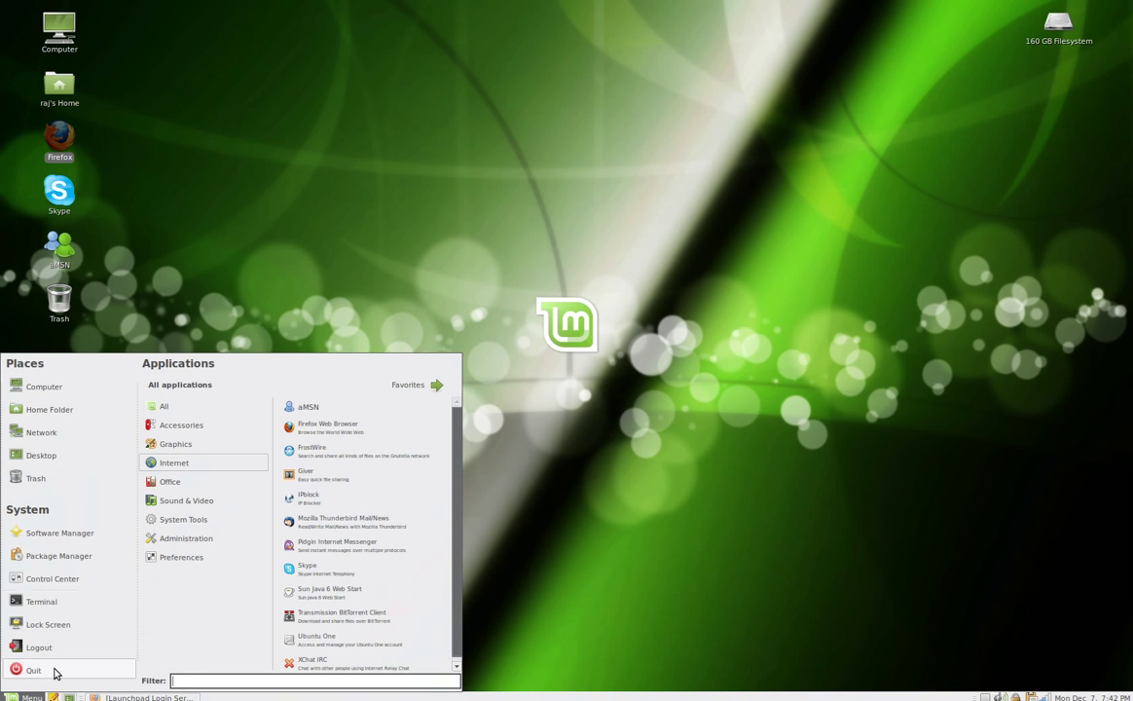
{"action": "left_click", "coordinate": [85, 562]}
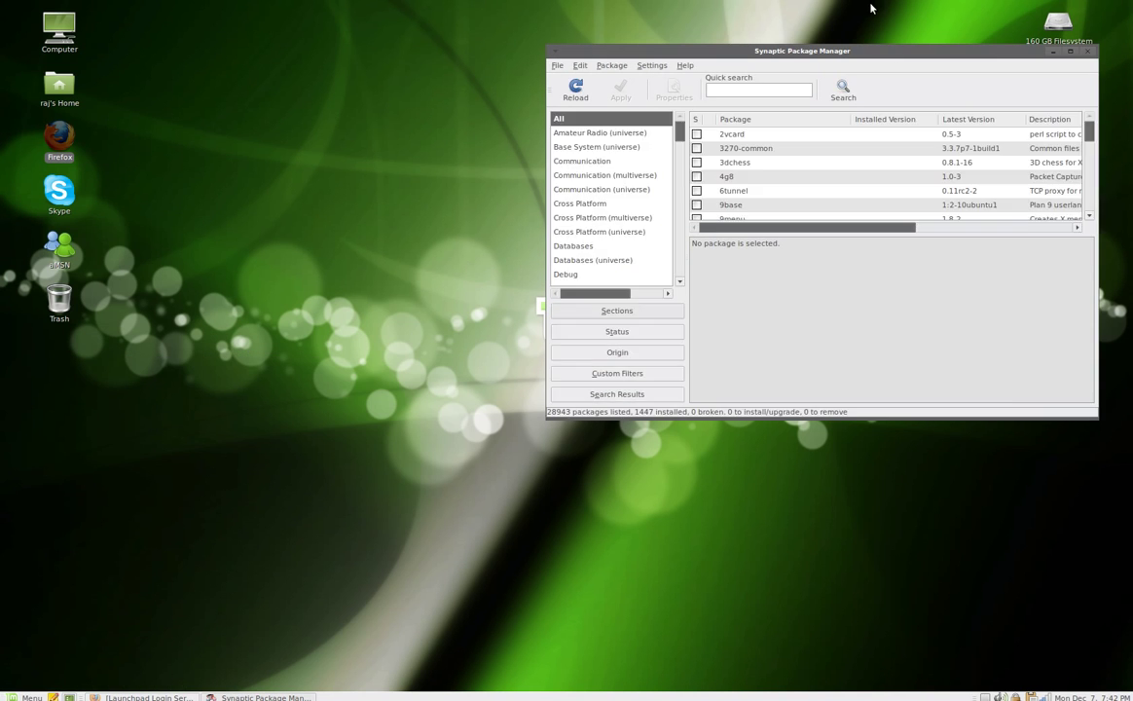
{"action": "left_click_drag", "start_coordinate": [881, 57], "coordinate": [794, 70]}
Quick-search 'ubuntuone', check ubuntuone-client-gnome is installed, then minimize Synaptic.
{"action": "type", "text": "ubuntuone"}
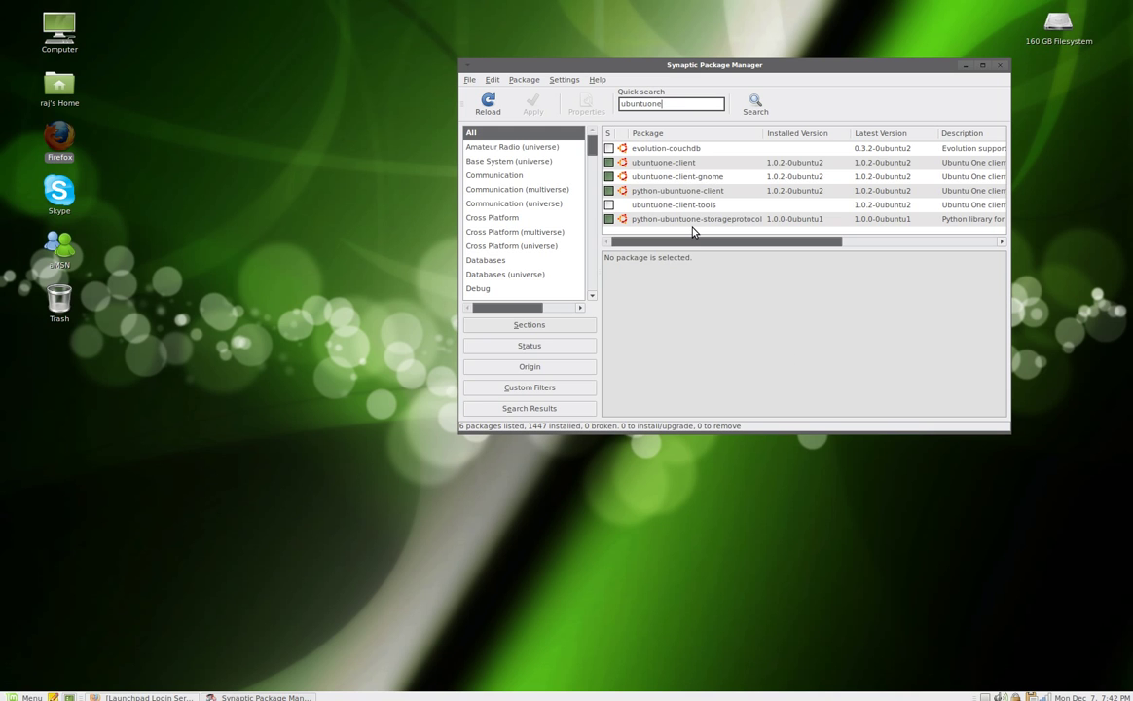
{"action": "right_click", "coordinate": [672, 178]}
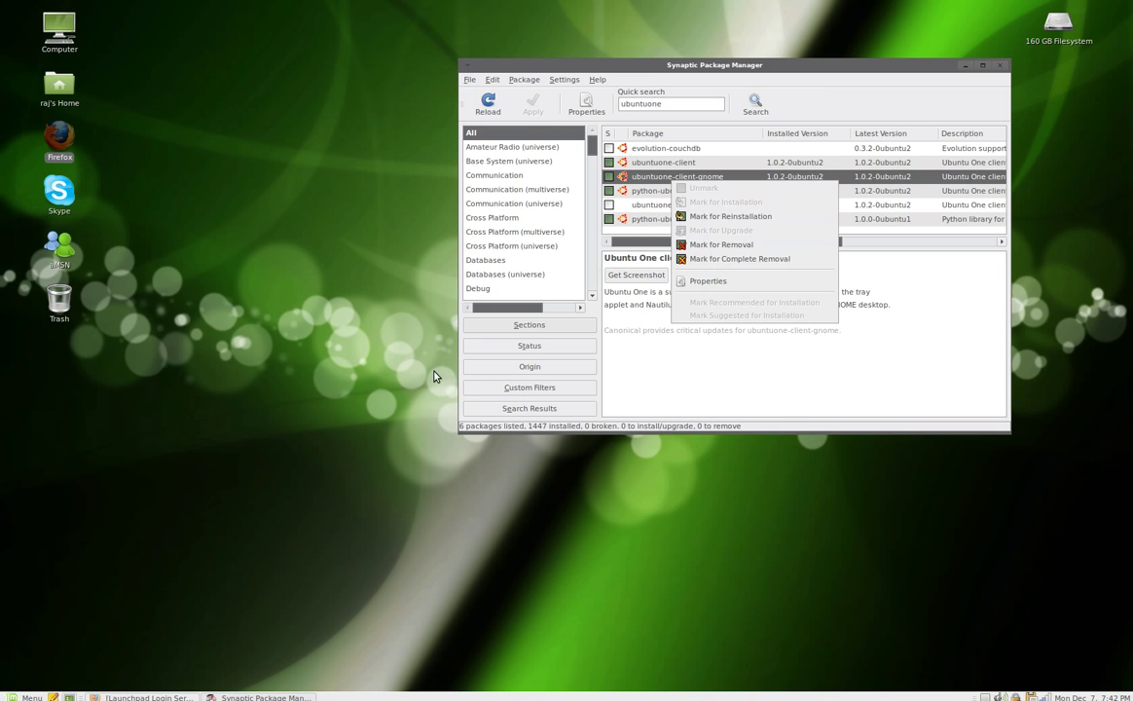
{"action": "left_click", "coordinate": [236, 327]}
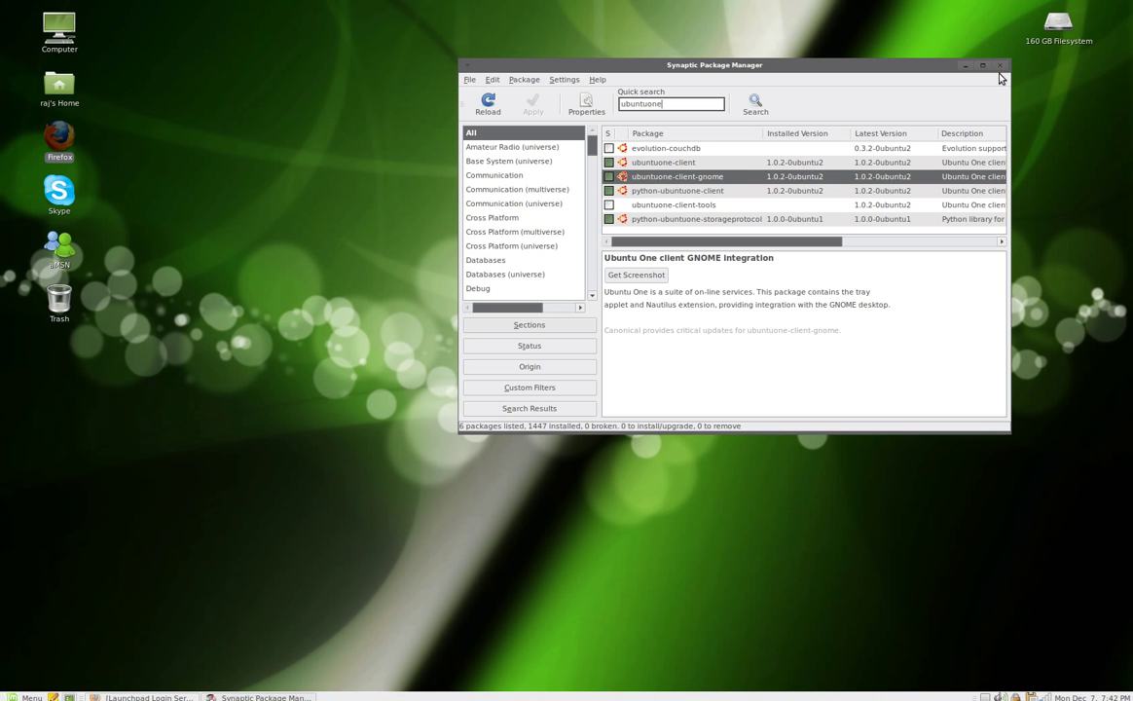
{"action": "left_click", "coordinate": [965, 66]}
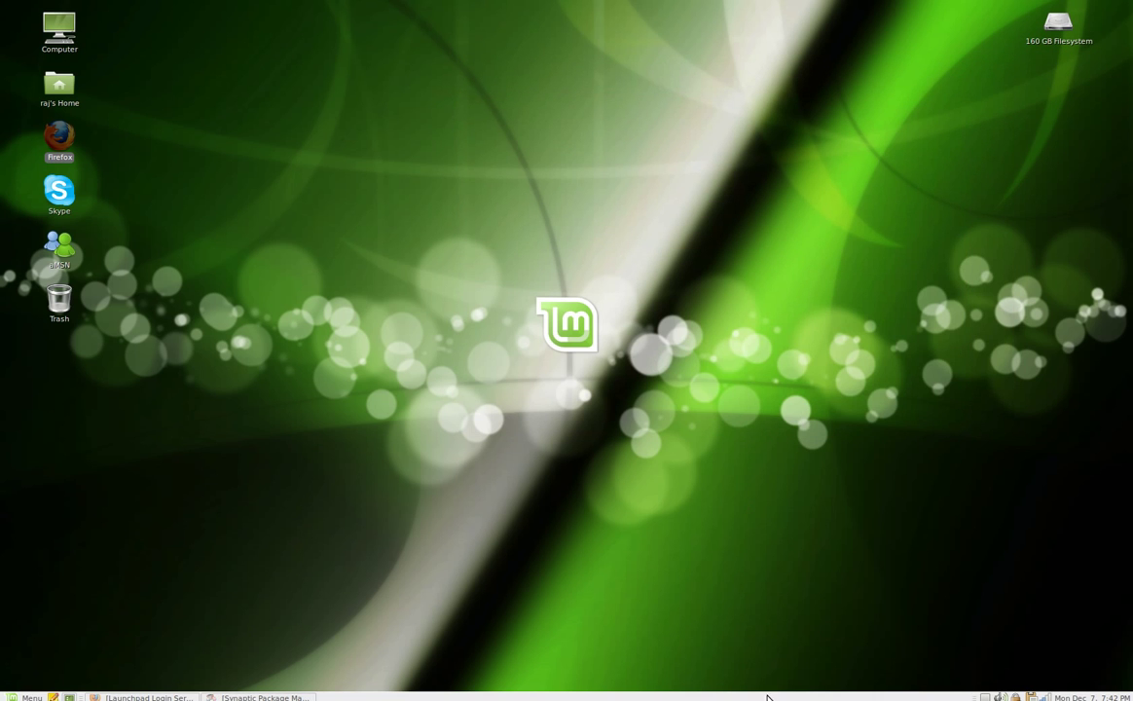
Restore Firefox and sign in with the account e-mail and password, reaching My Files with gum ball.
{"action": "left_click", "coordinate": [131, 695]}
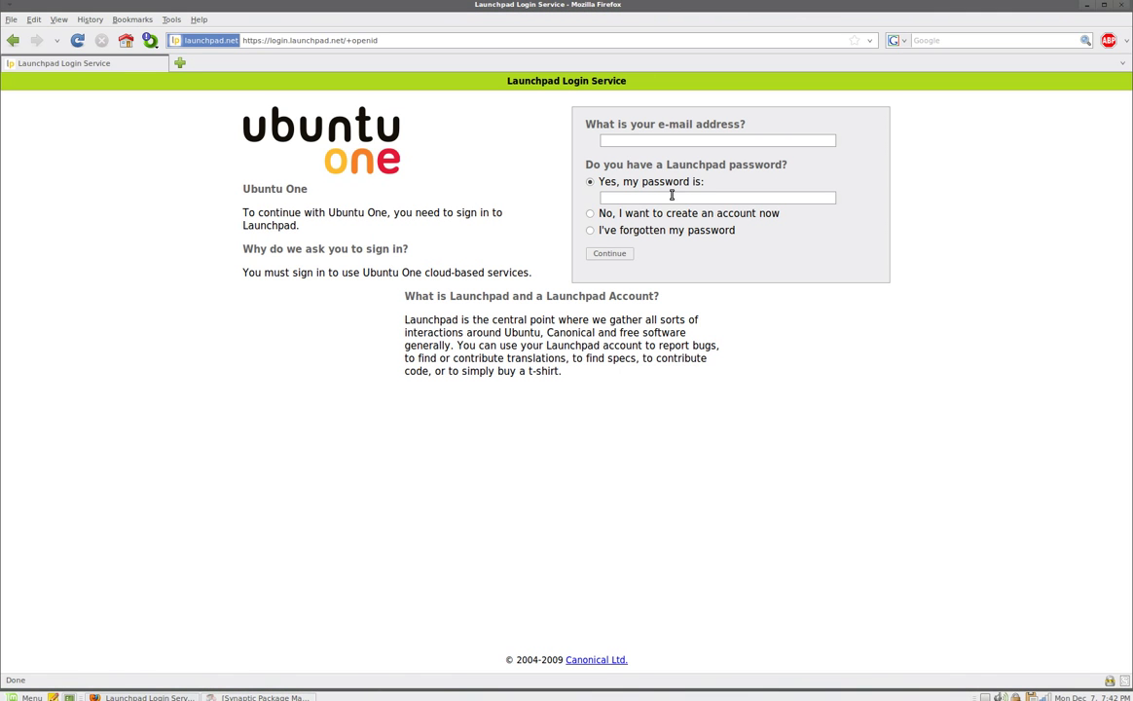
{"action": "left_click", "coordinate": [610, 141]}
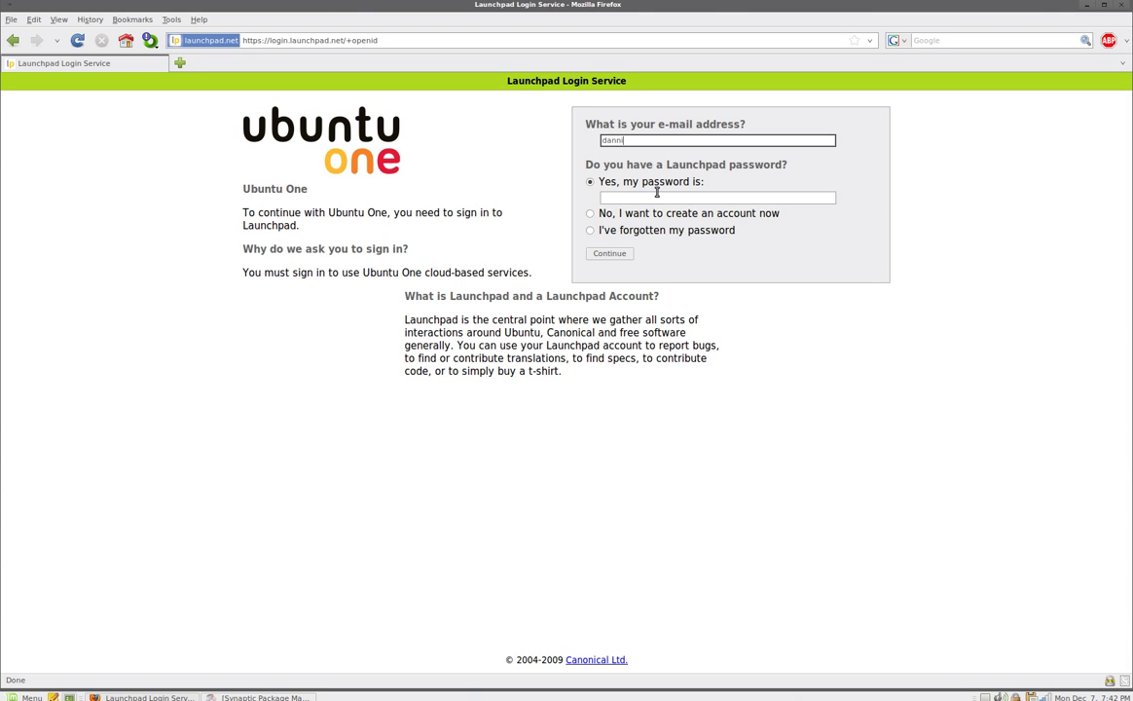
{"action": "key", "text": "Tab"}
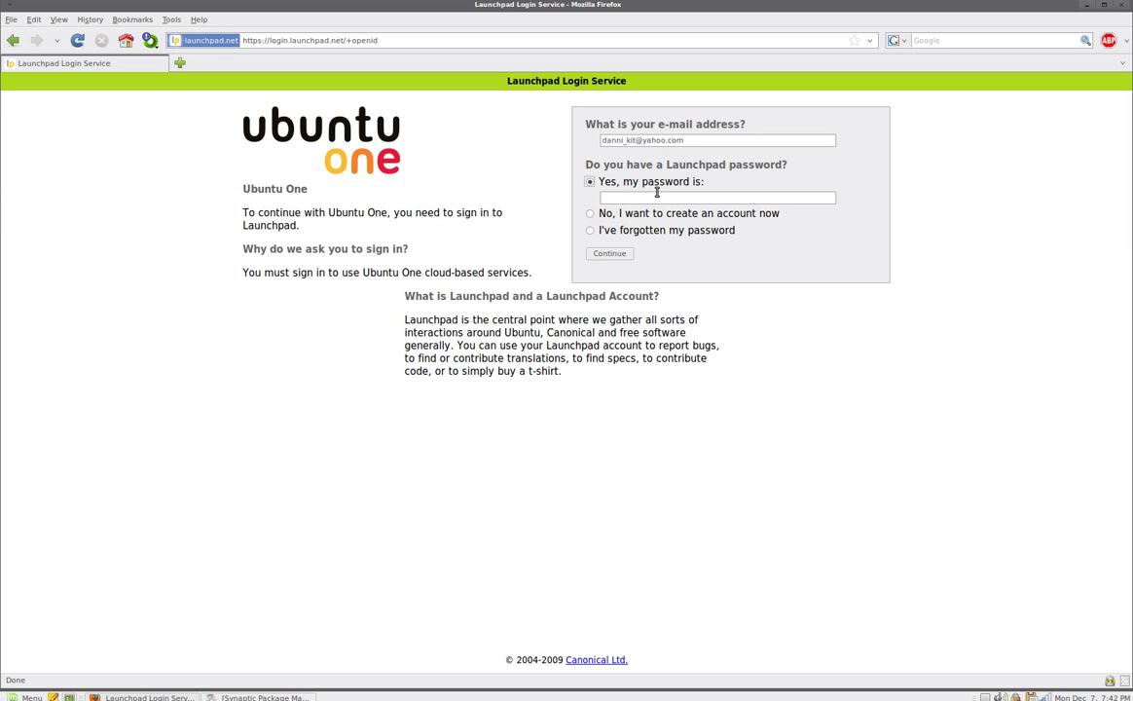
{"action": "key", "text": "Tab"}
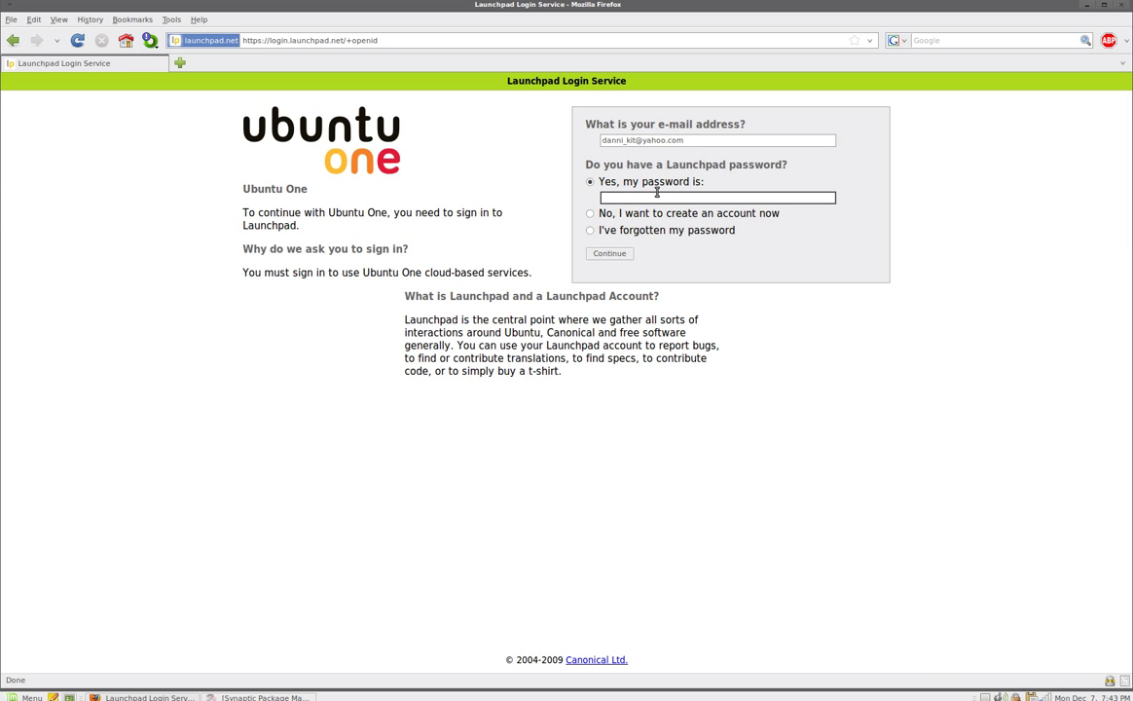
{"action": "type", "text": "**********"}
{"action": "left_click", "coordinate": [623, 254]}
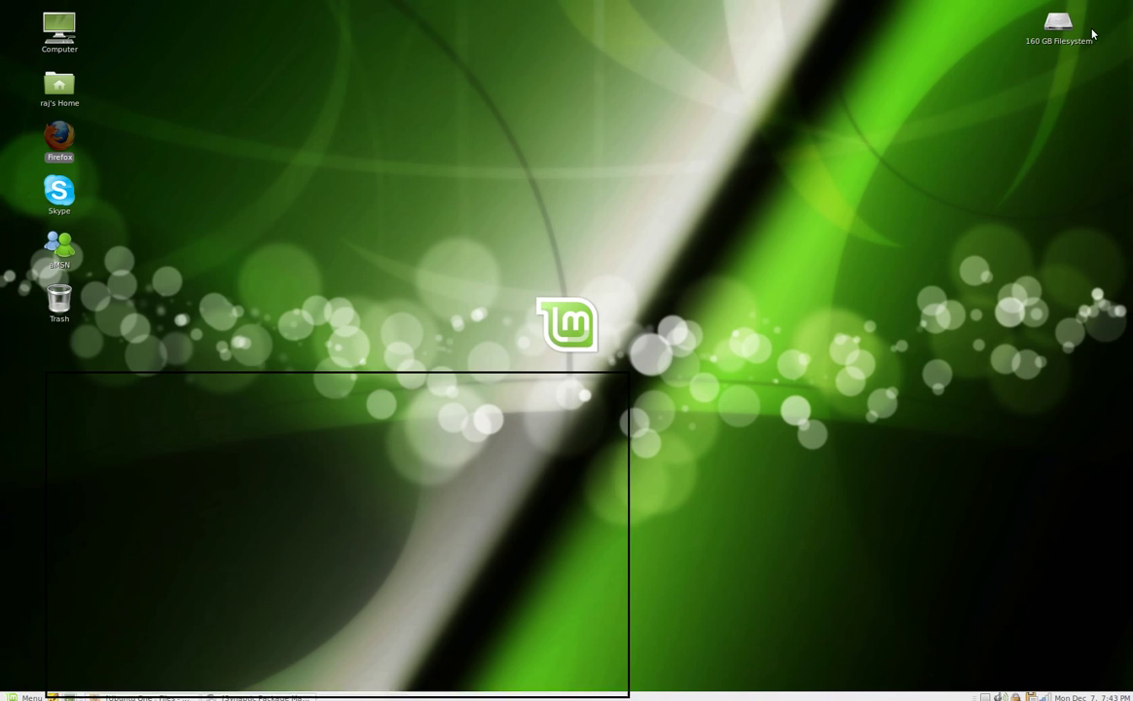
Open Home, then the Ubuntu One folder, and click Disconnect in its File Sharing bar.
{"action": "left_click", "coordinate": [1087, 5]}
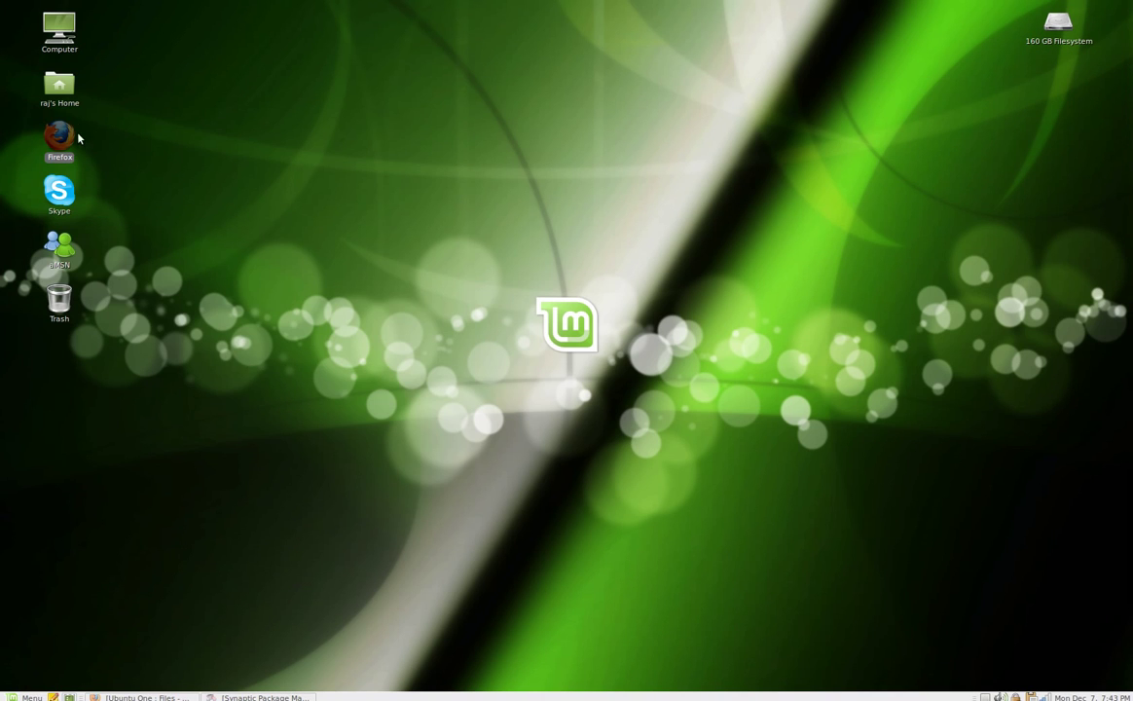
{"action": "double_click", "coordinate": [59, 88]}
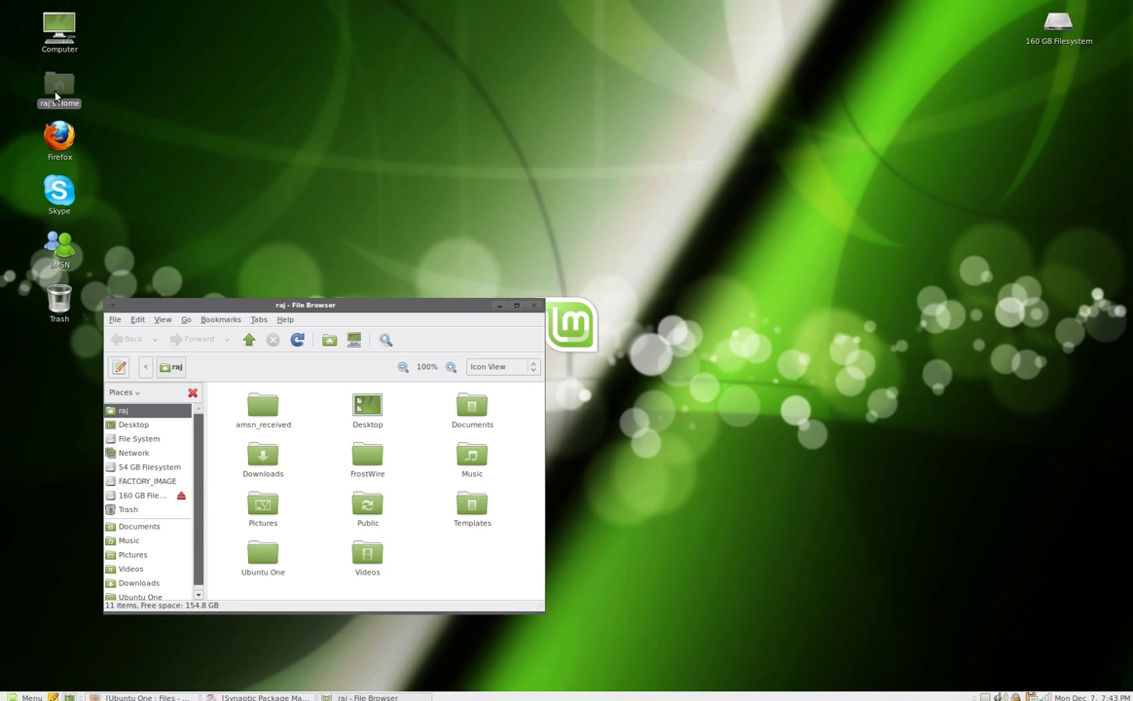
{"action": "left_click_drag", "start_coordinate": [283, 304], "coordinate": [686, 115]}
{"action": "double_click", "coordinate": [672, 366]}
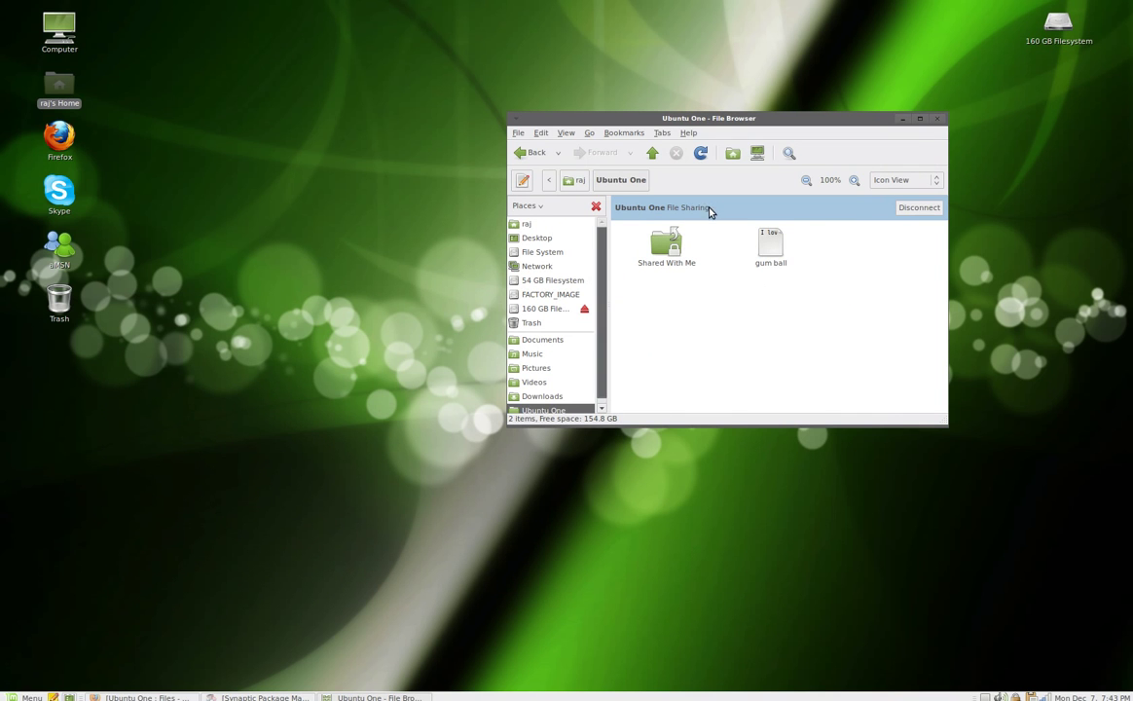
{"action": "left_click", "coordinate": [918, 209]}
Close the folder window, choose Connect from the Ubuntu One tray menu, and restore Firefox.
{"action": "left_click", "coordinate": [936, 118]}
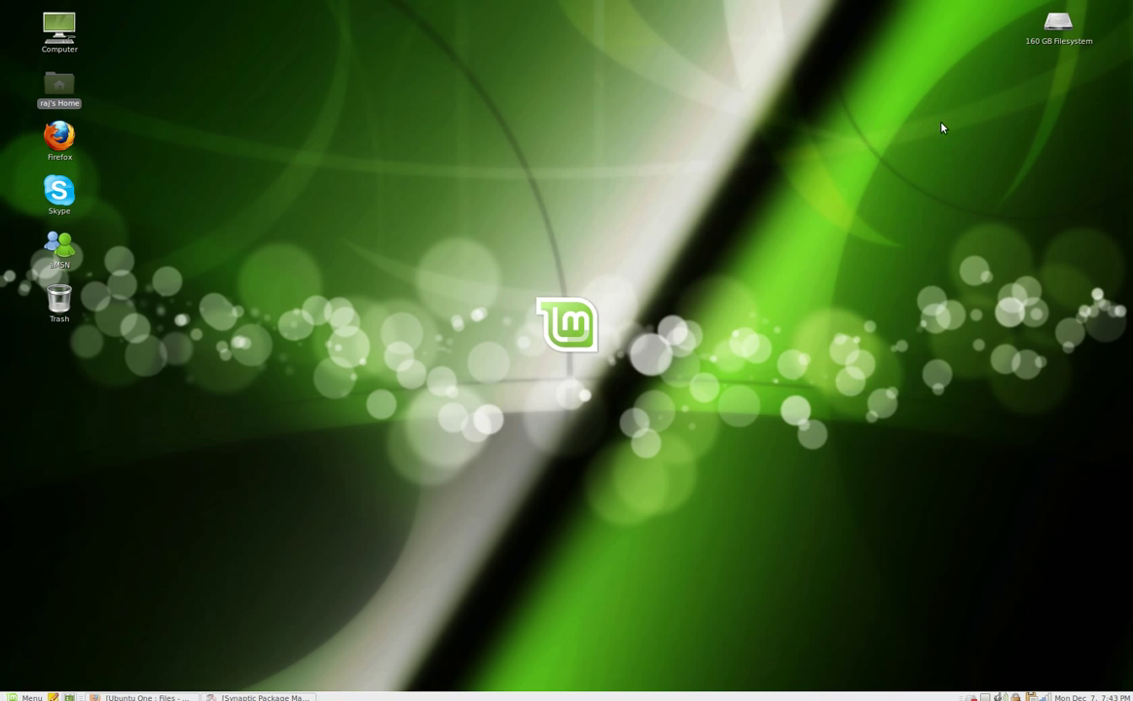
{"action": "right_click", "coordinate": [973, 697]}
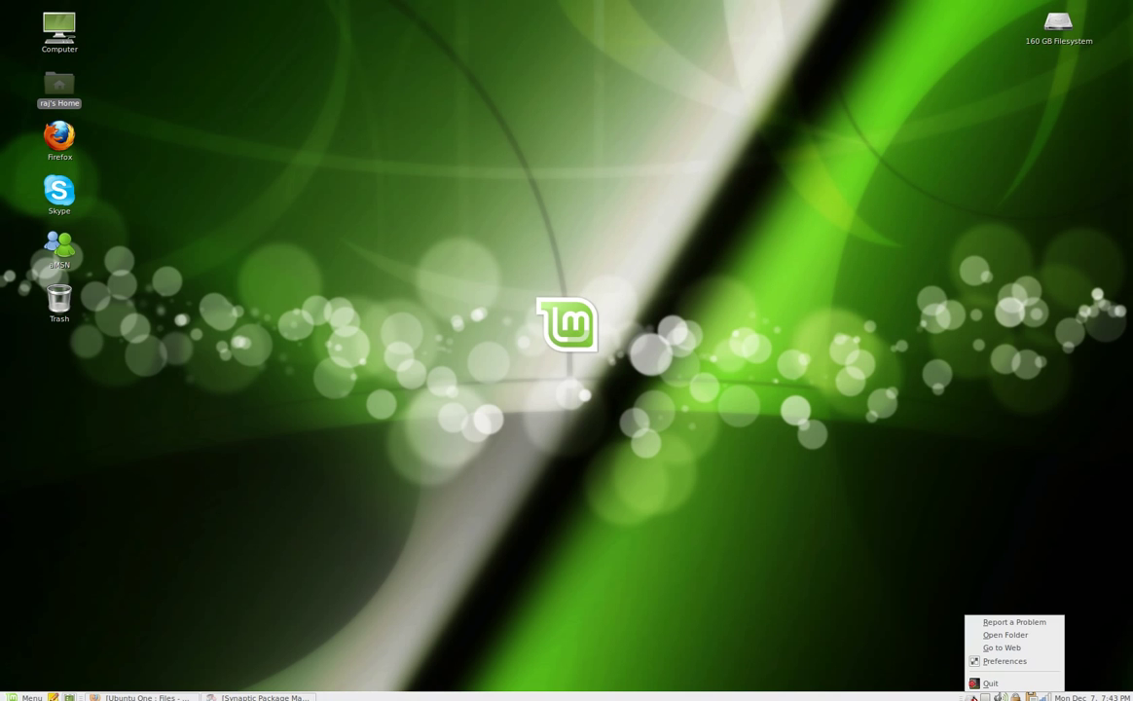
{"action": "left_click", "coordinate": [974, 697]}
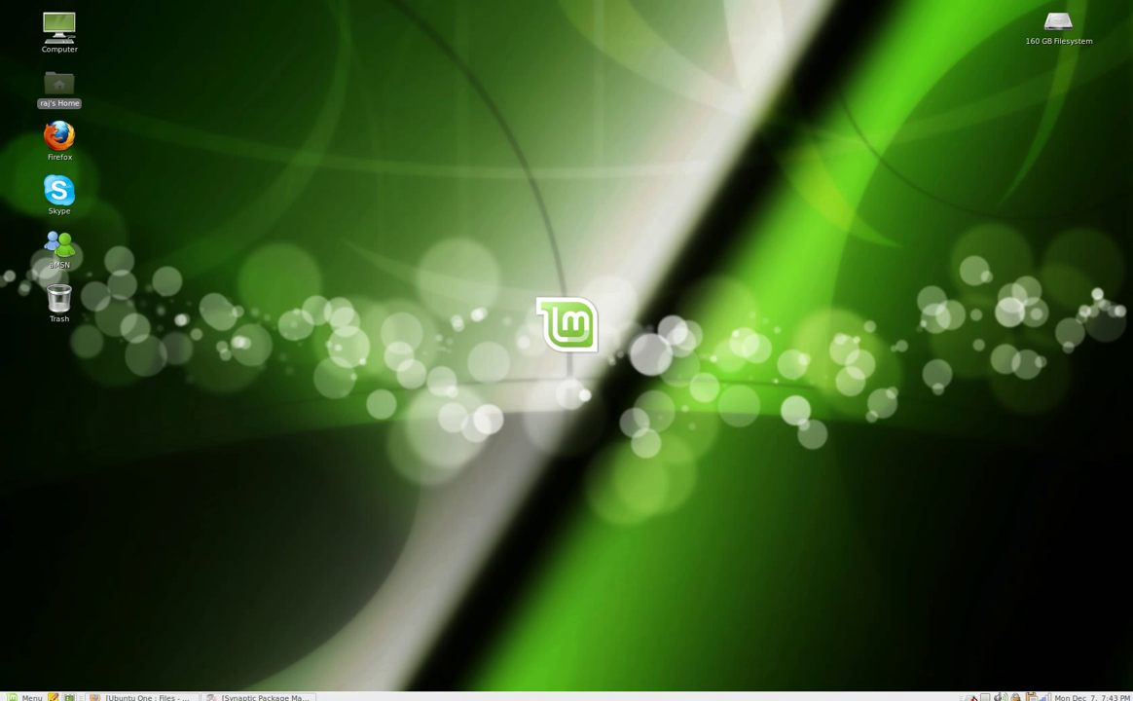
{"action": "left_click", "coordinate": [973, 697]}
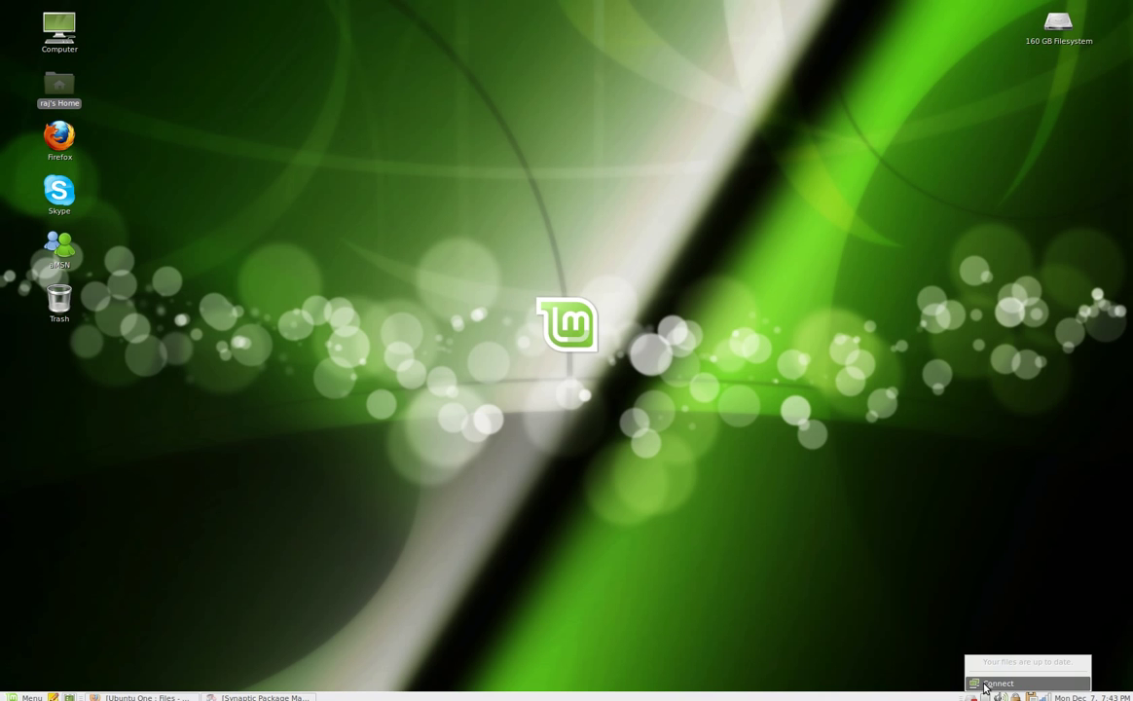
{"action": "left_click", "coordinate": [938, 607]}
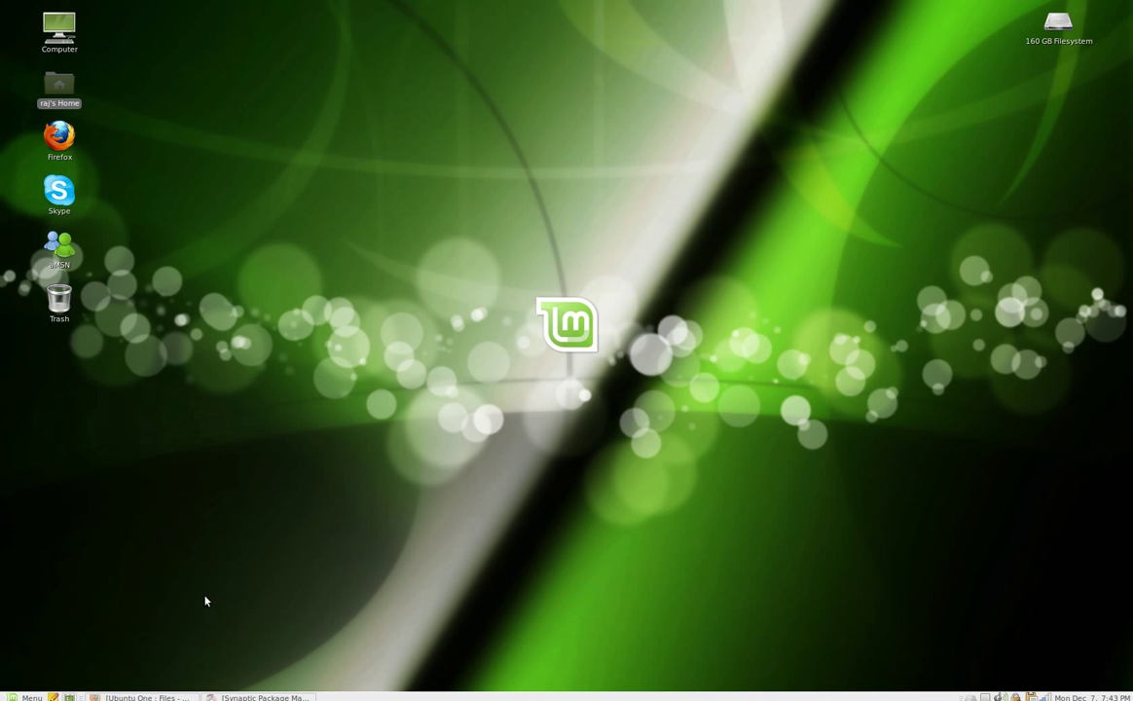
{"action": "left_click", "coordinate": [179, 697]}
Load one.ubuntu.com in the address bar.
{"action": "left_click", "coordinate": [371, 40]}
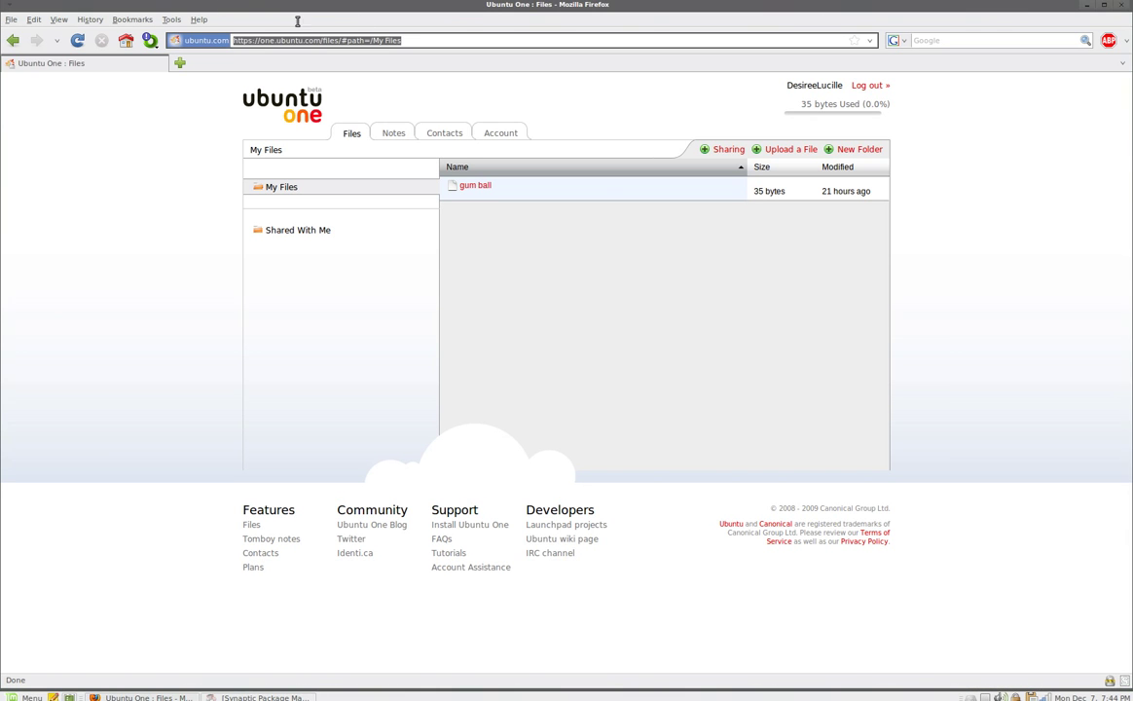
{"action": "type", "text": "on"}
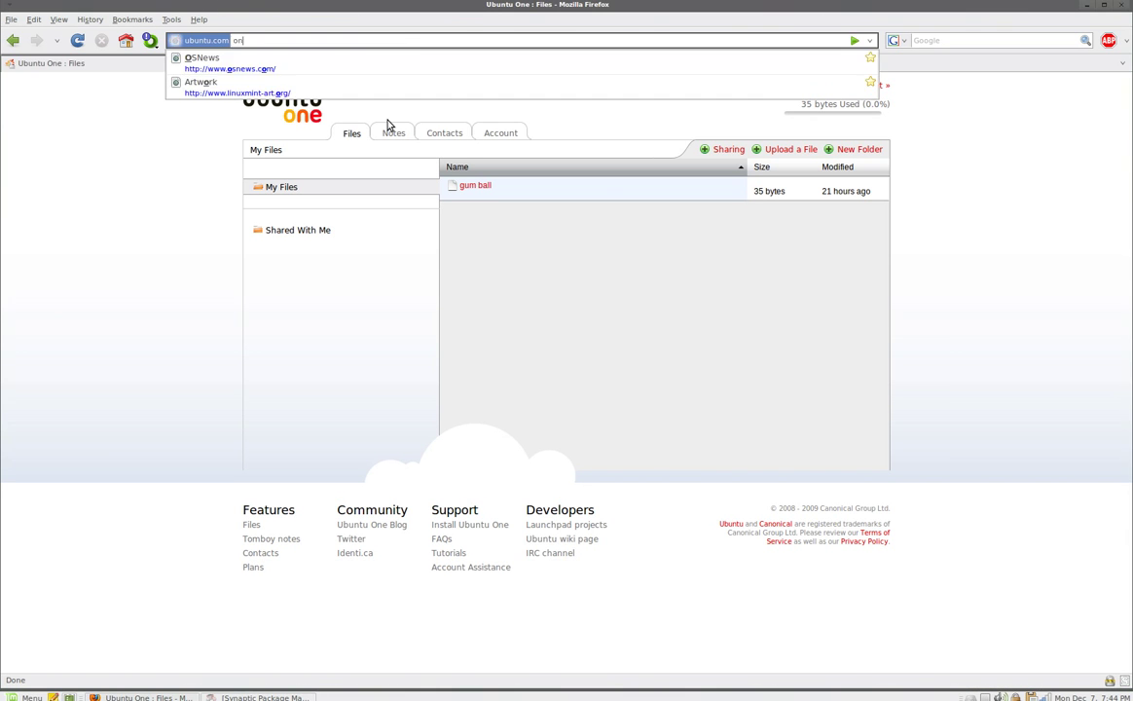
{"action": "type", "text": "e.ubuntu.com"}
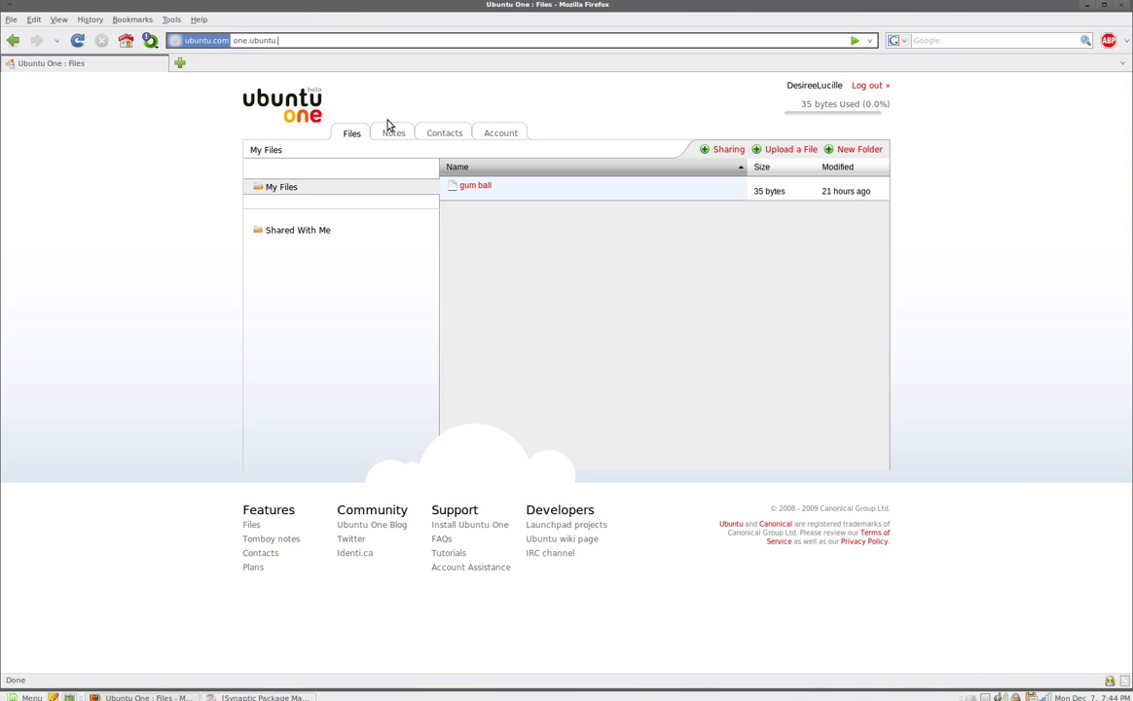
{"action": "key", "text": "Return"}
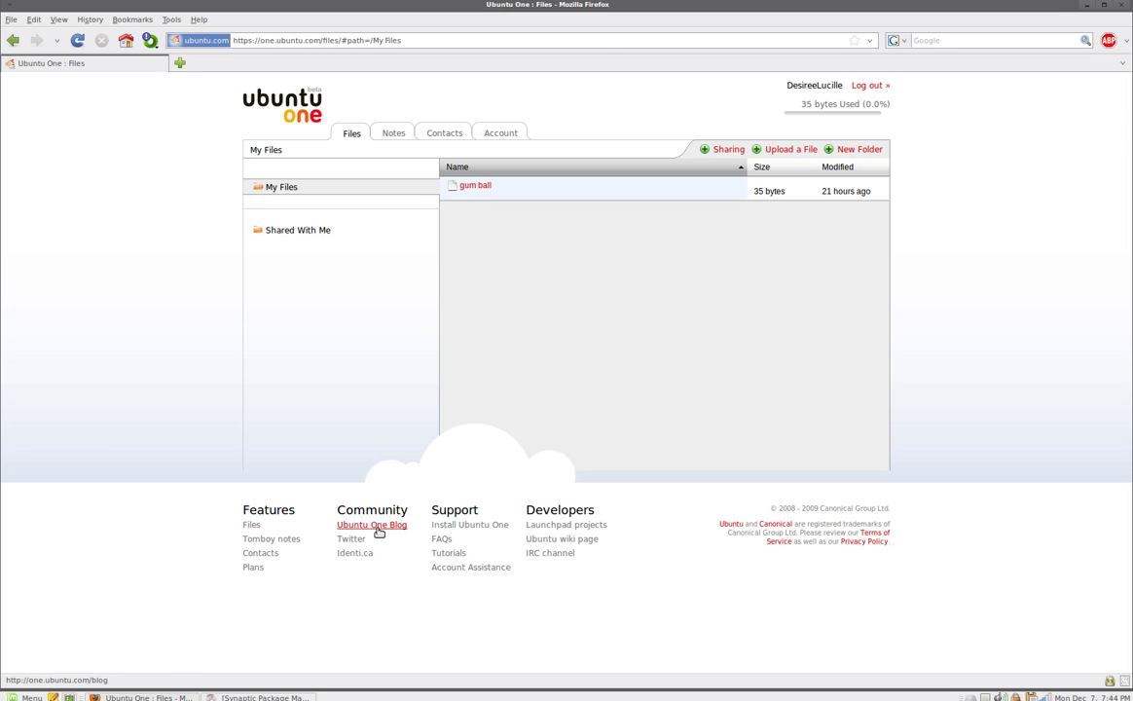
Open the 'Install Ubuntu One' footer link and scroll to the PPA and ubuntuone-client-gnome steps.
{"action": "left_click", "coordinate": [470, 525]}
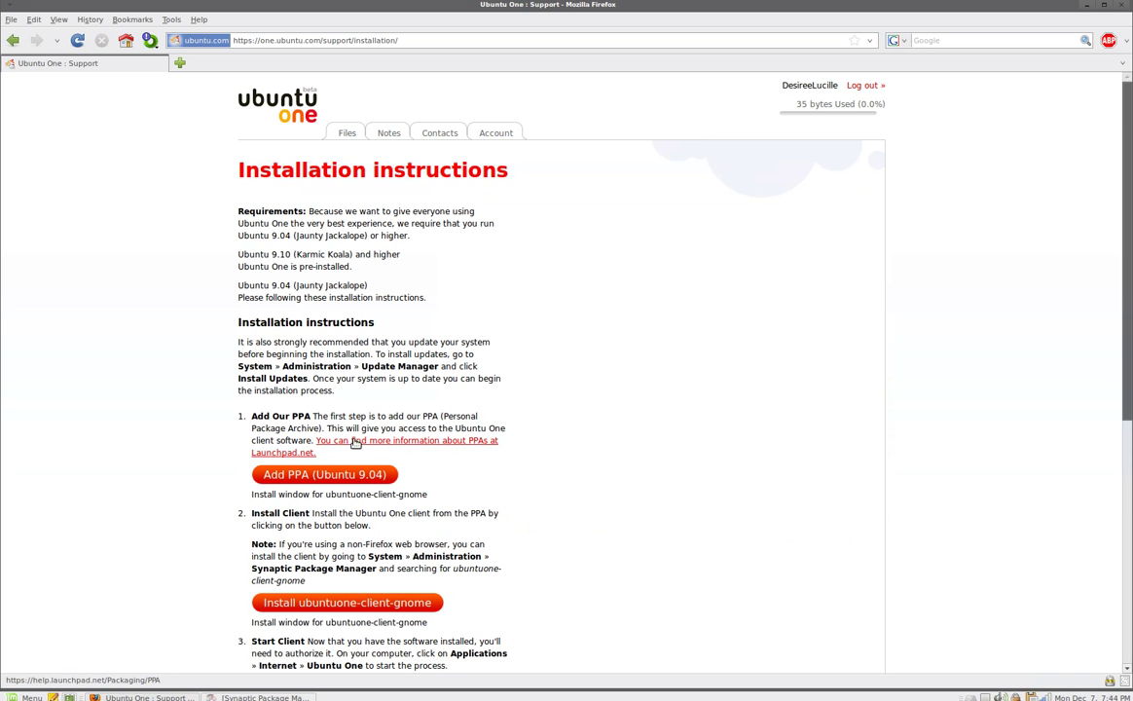
{"action": "scroll", "coordinate": [370, 362], "scroll_direction": "down", "scroll_amount": 2}
{"action": "scroll", "coordinate": [263, 263], "scroll_direction": "up", "scroll_amount": 2}
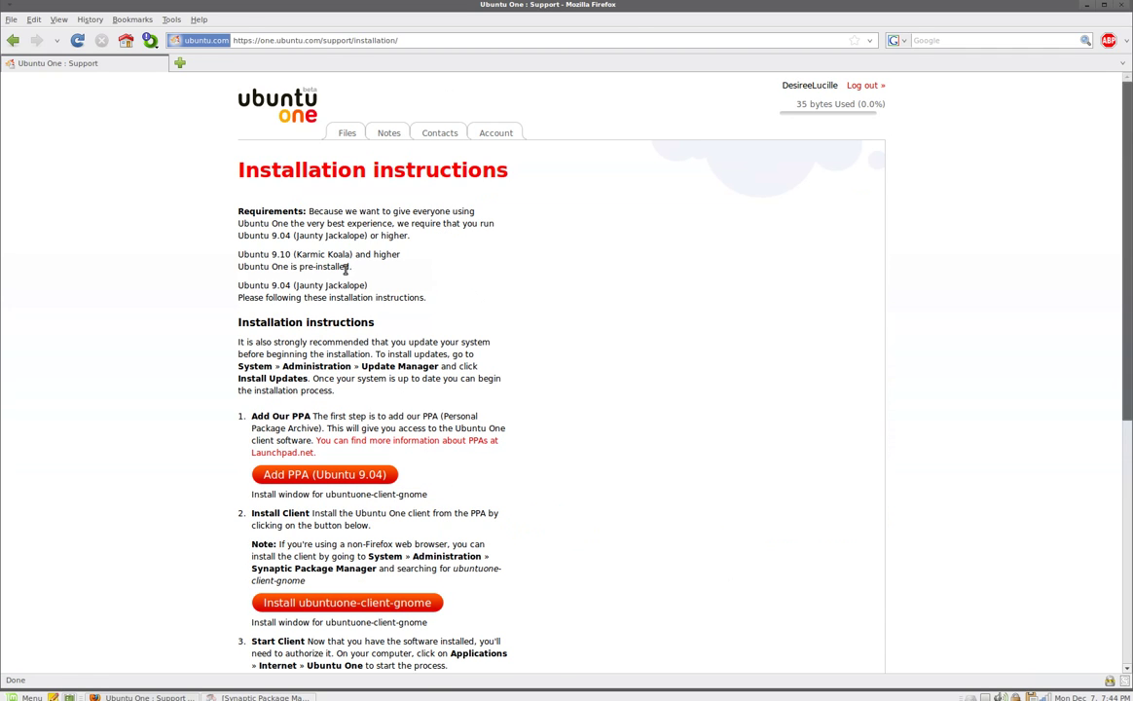
{"action": "left_click", "coordinate": [13, 40]}
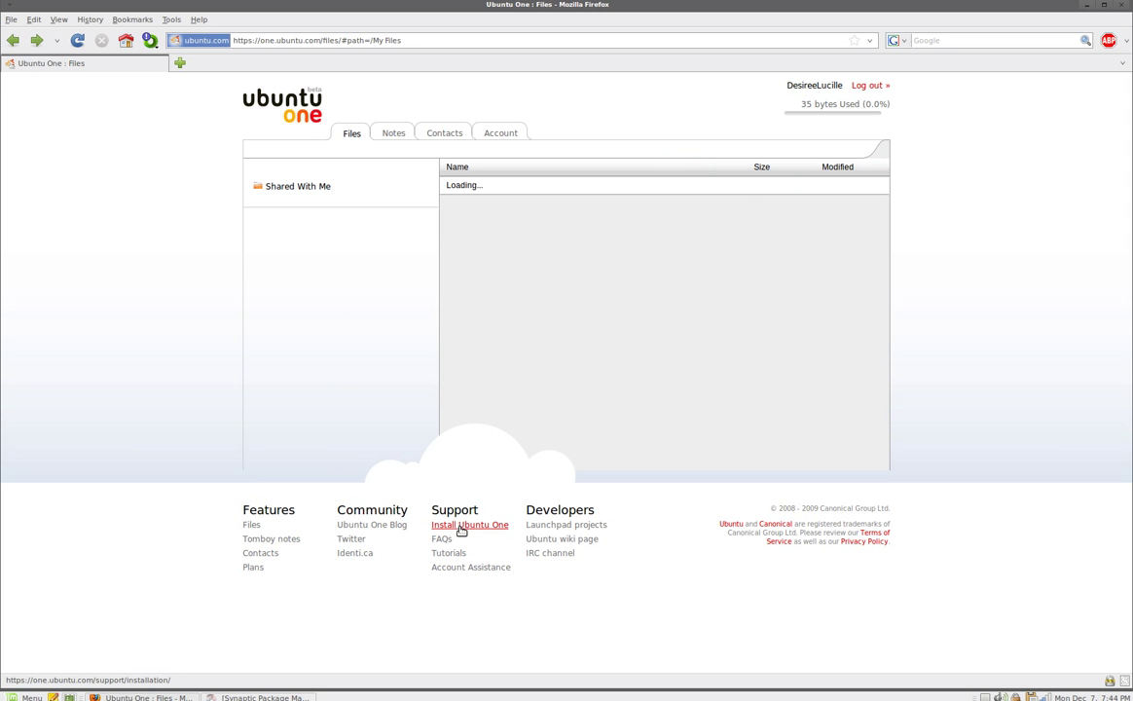
{"action": "left_click", "coordinate": [463, 529]}
{"action": "scroll", "coordinate": [370, 428], "scroll_direction": "down", "scroll_amount": 1}
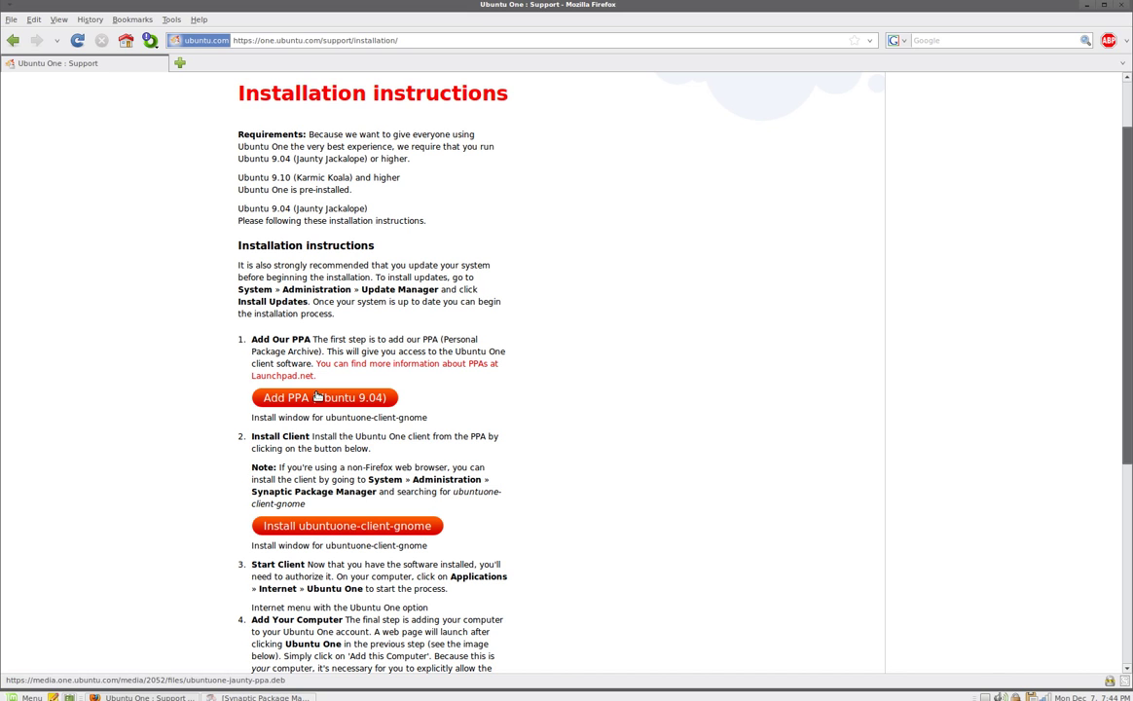
{"action": "left_click", "coordinate": [317, 396]}
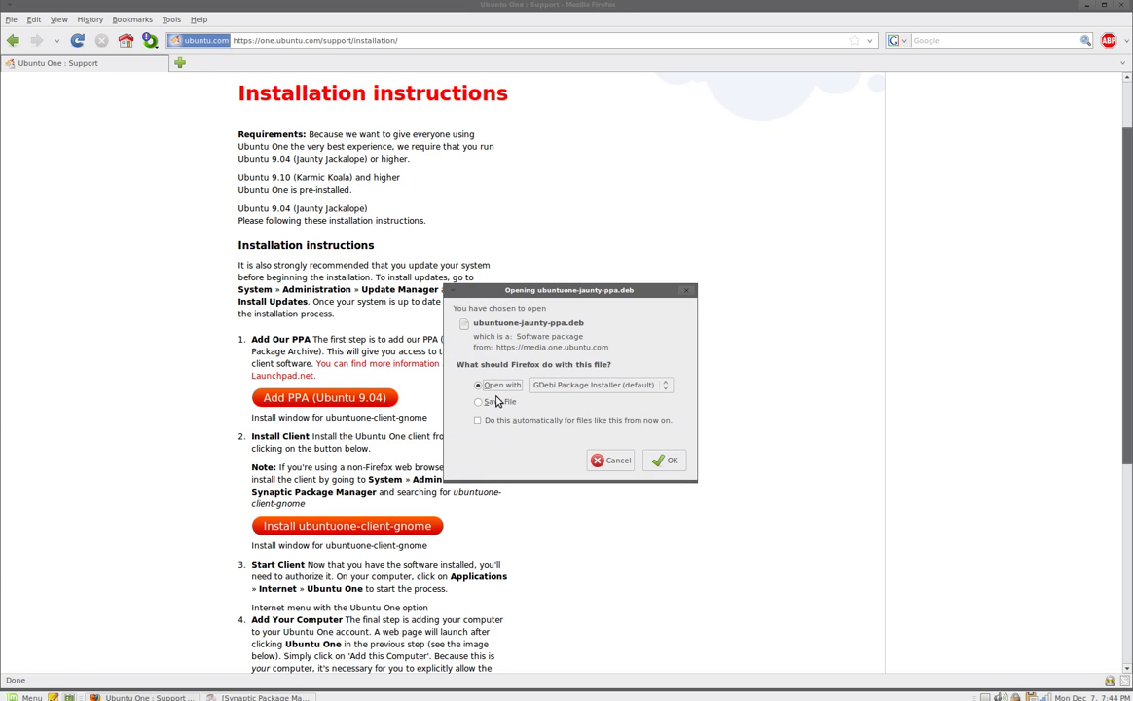
{"action": "left_click", "coordinate": [480, 402]}
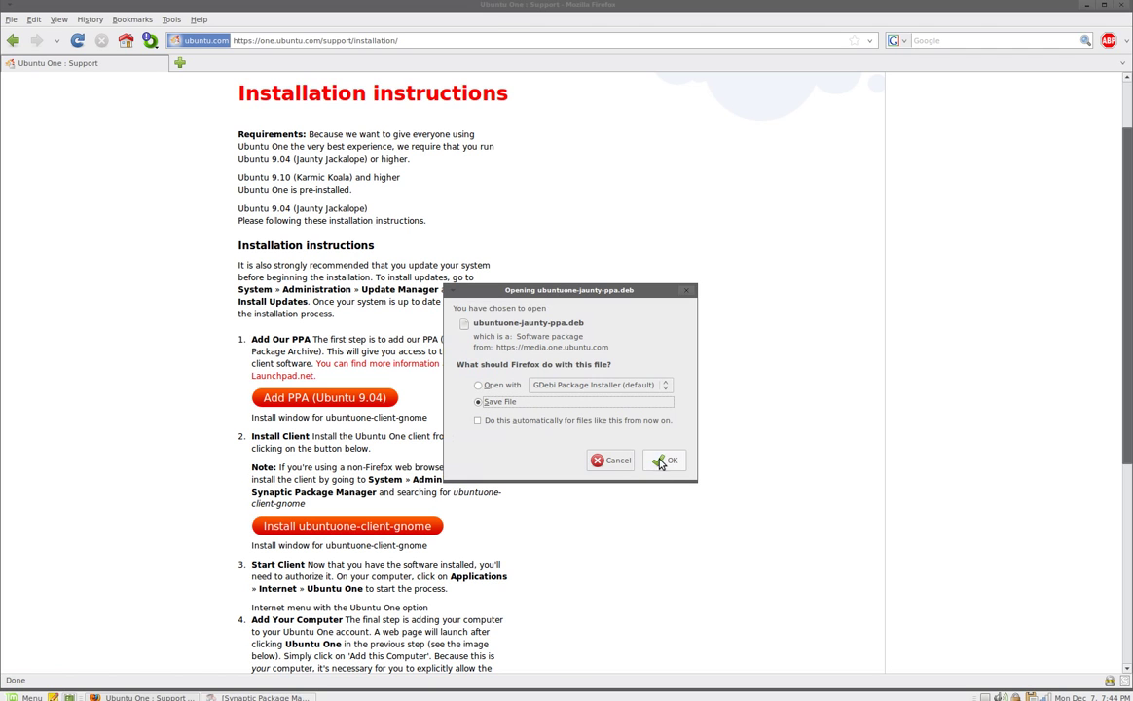
{"action": "left_click", "coordinate": [687, 292]}
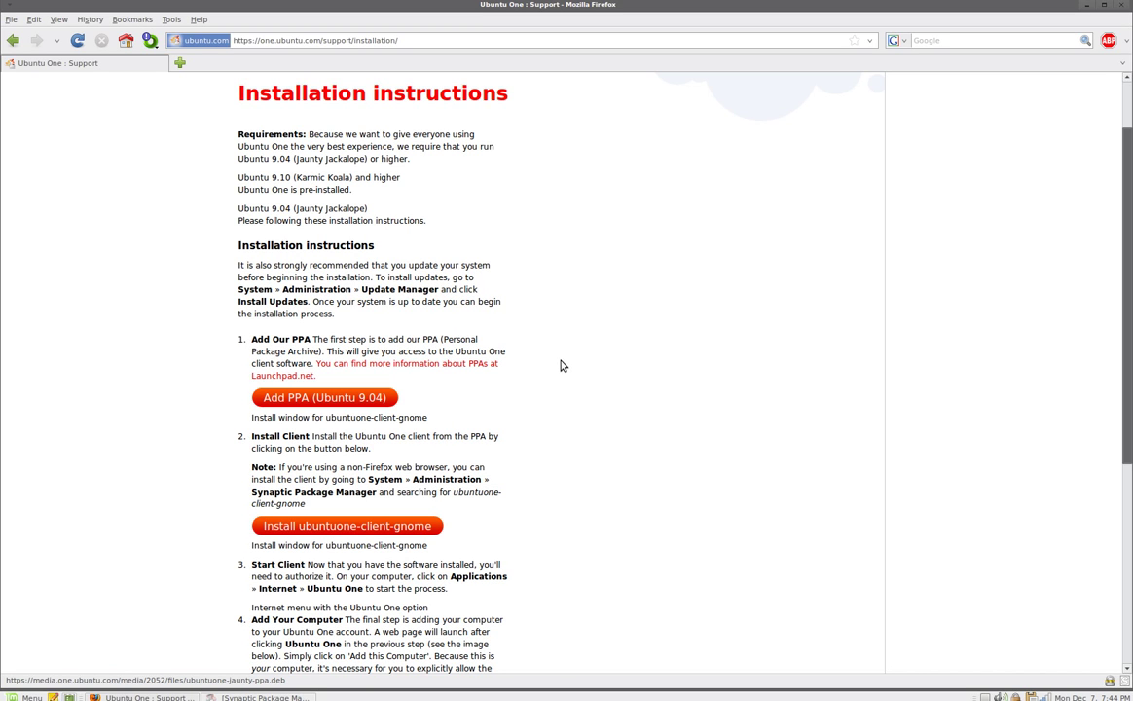
{"action": "scroll", "coordinate": [564, 496], "scroll_direction": "down", "scroll_amount": 2}
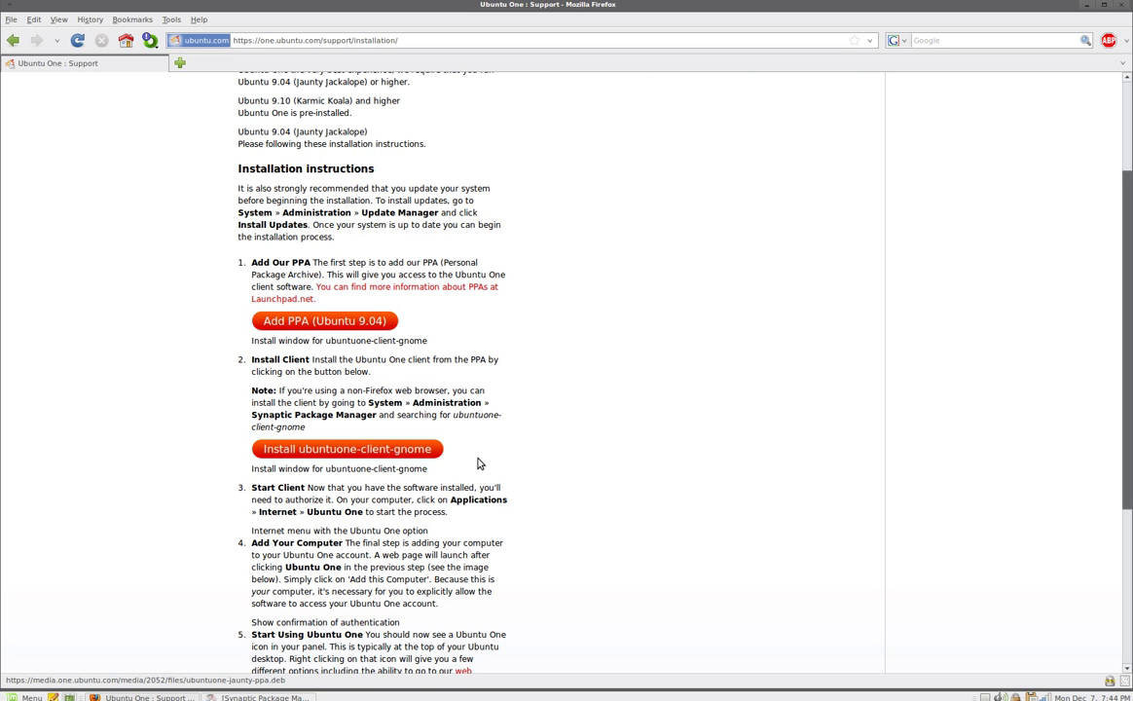
Check the ubuntuone packages in Synaptic, then raise Firefox's installation instructions page.
{"action": "left_click", "coordinate": [26, 697]}
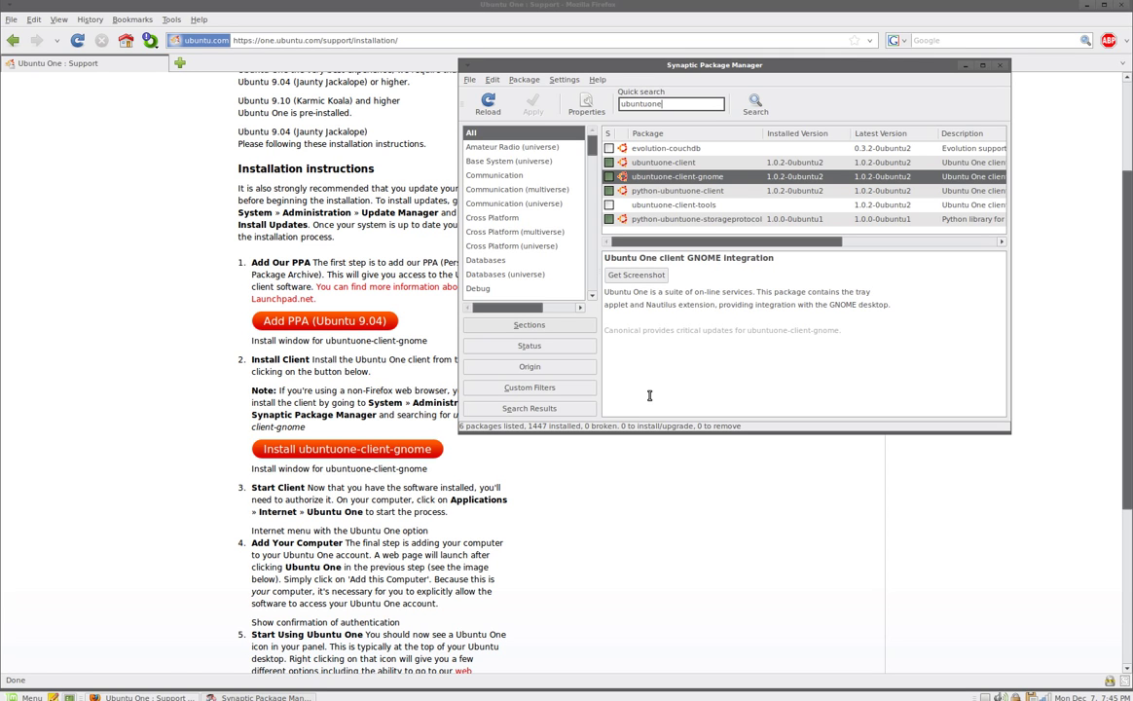
{"action": "left_click", "coordinate": [174, 397]}
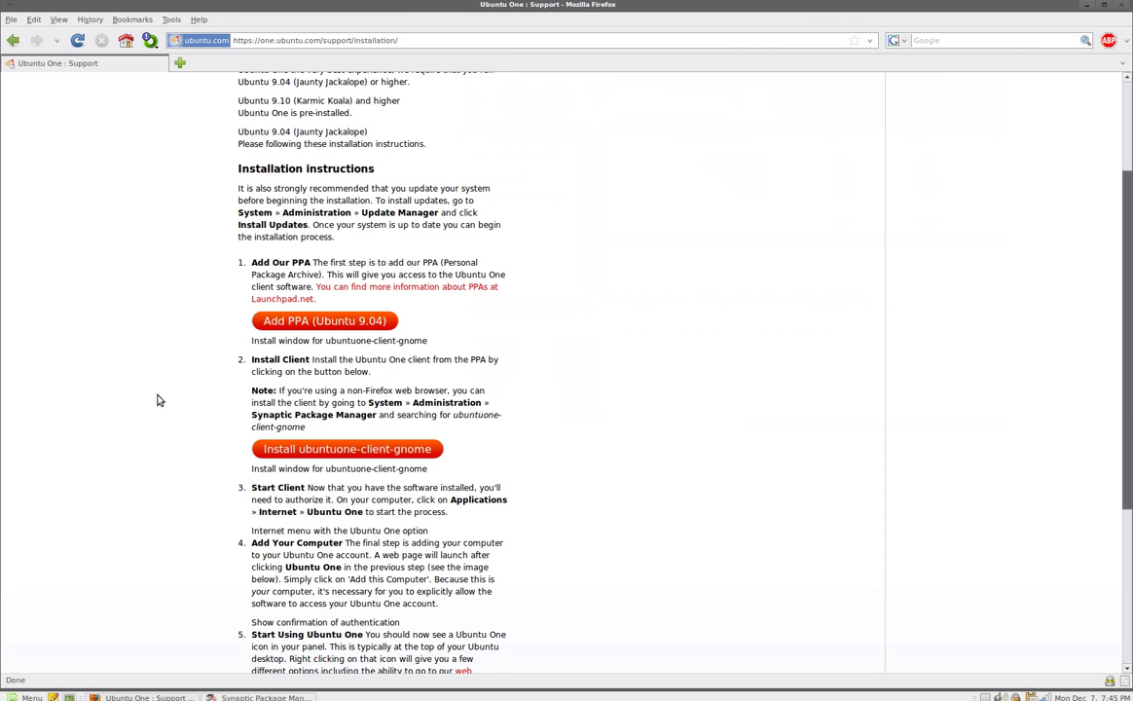
Open the Account tab, choose 'Upgrade to 50 GB', then bring Synaptic to the front.
{"action": "scroll", "coordinate": [185, 399], "scroll_direction": "up", "scroll_amount": 3}
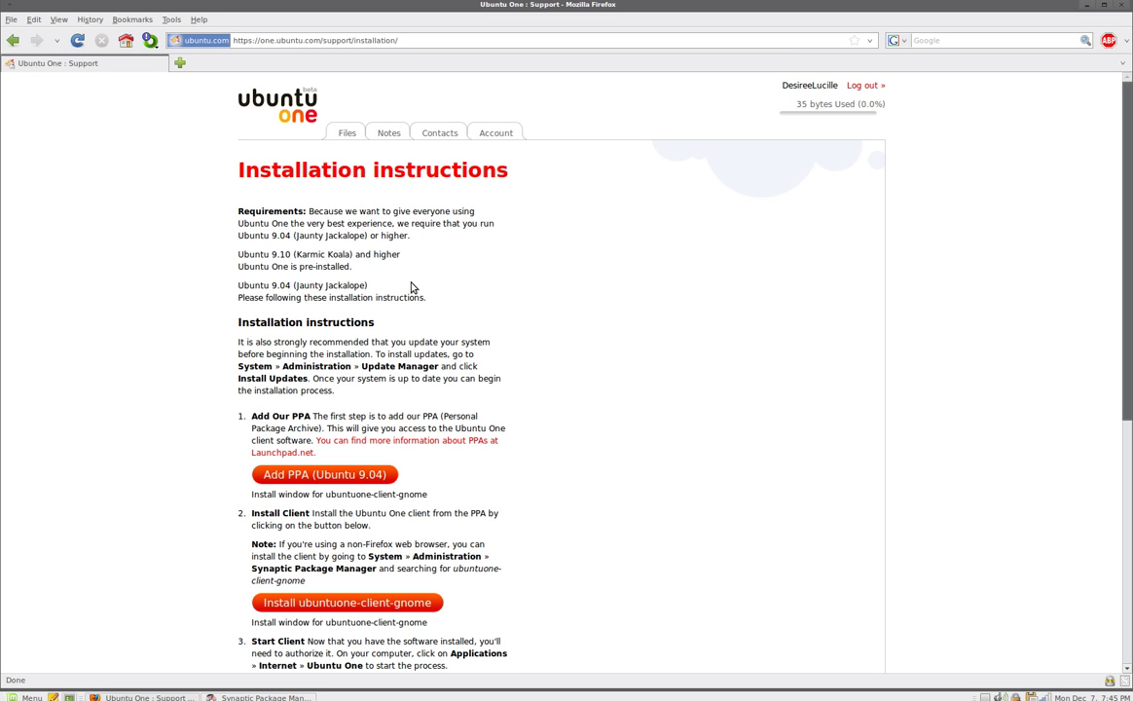
{"action": "left_click", "coordinate": [493, 133]}
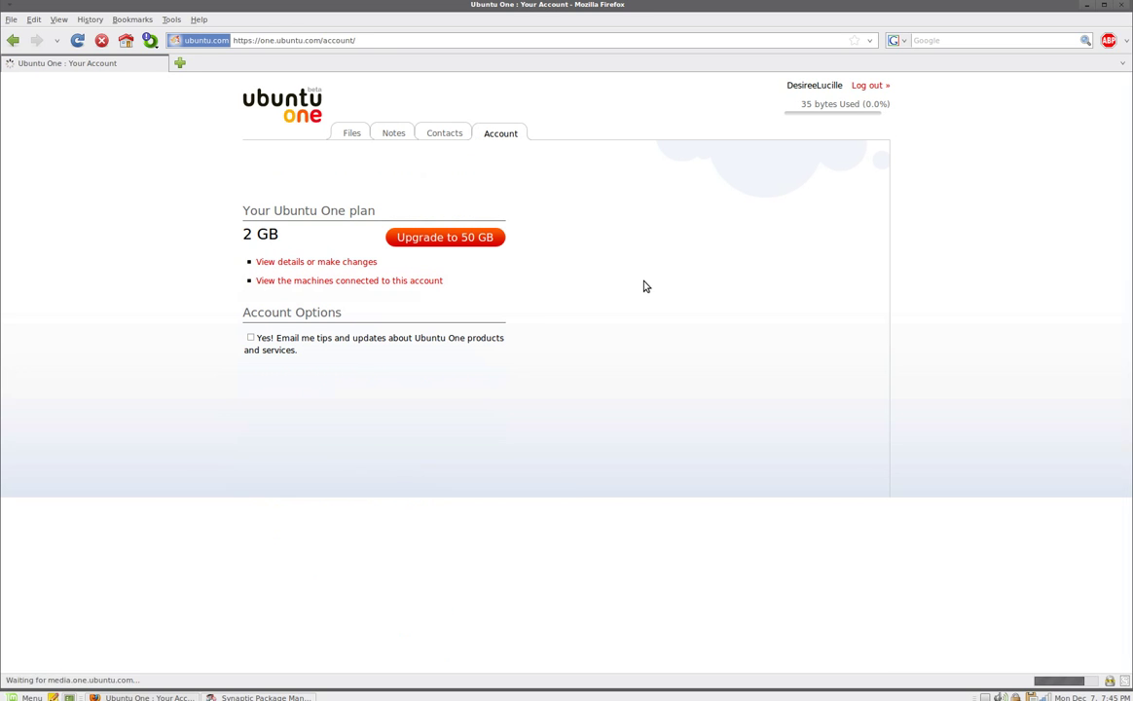
{"action": "left_click", "coordinate": [454, 239]}
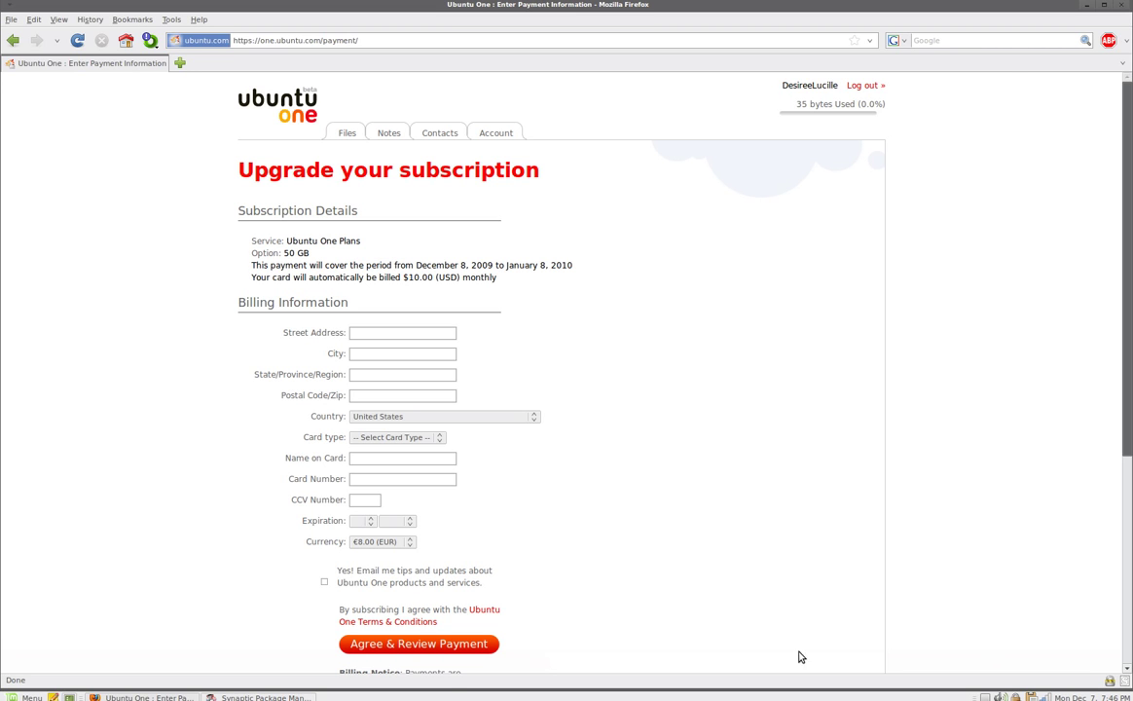
{"action": "left_click", "coordinate": [230, 697]}
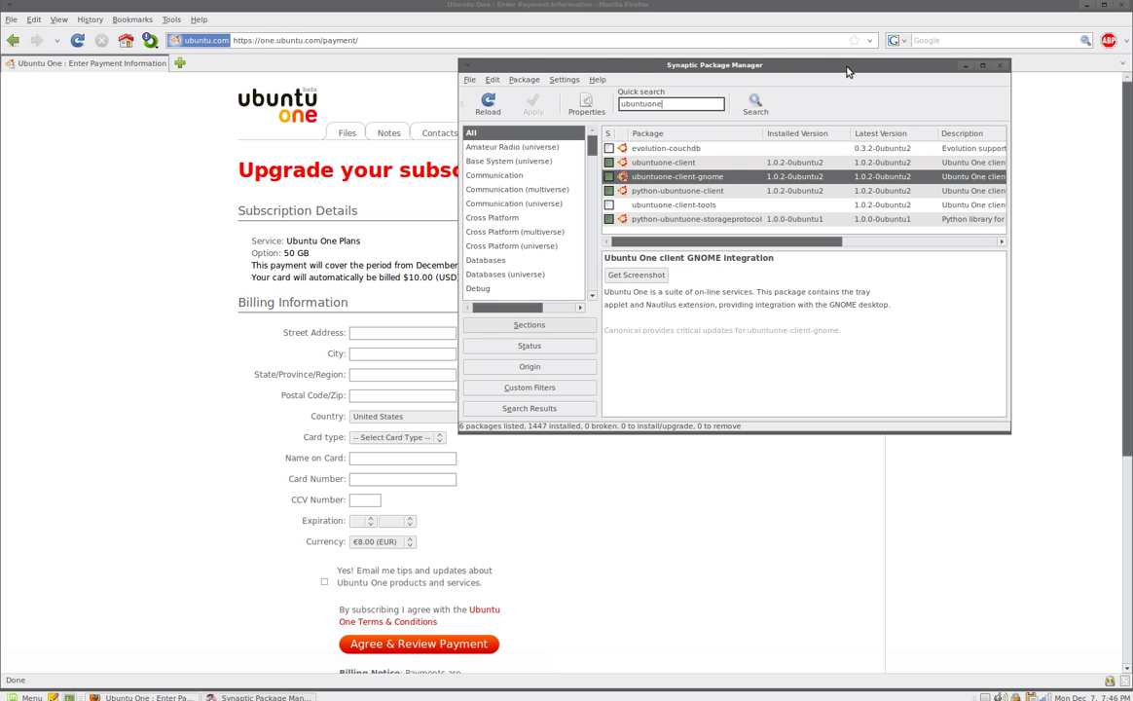
Clear the 'ubuntuone' quick search to list all 28943 packages, and minimize Firefox.
{"action": "left_click_drag", "start_coordinate": [844, 67], "coordinate": [824, 138]}
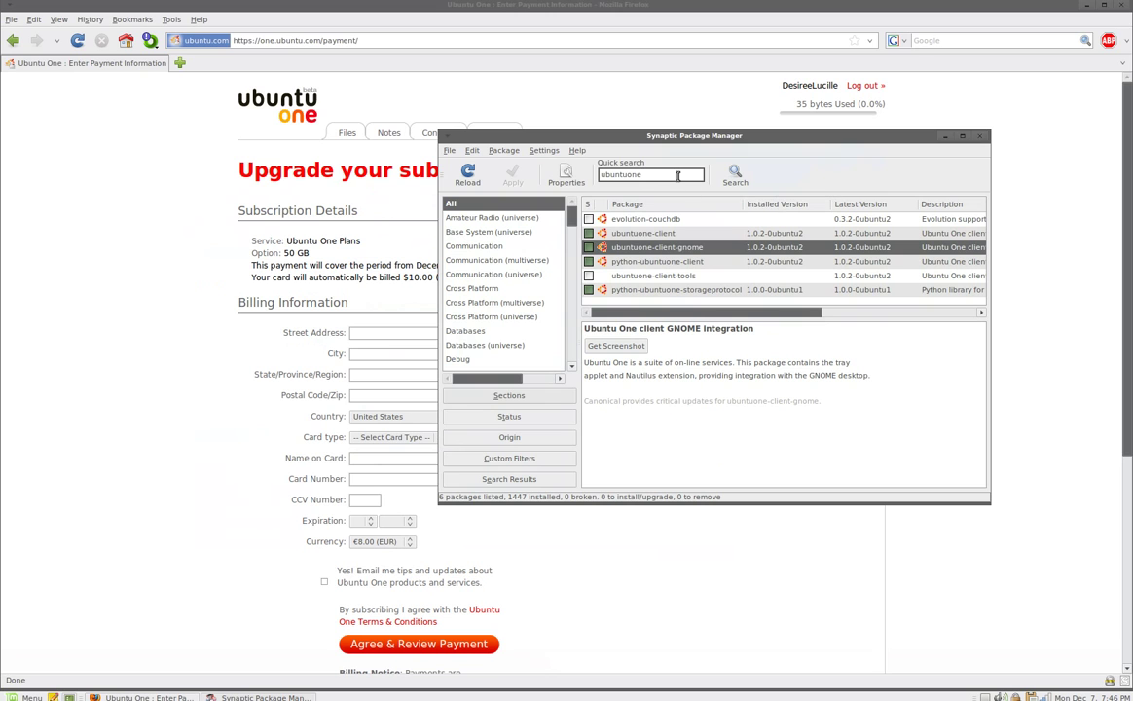
{"action": "key", "text": "BackSpace"}
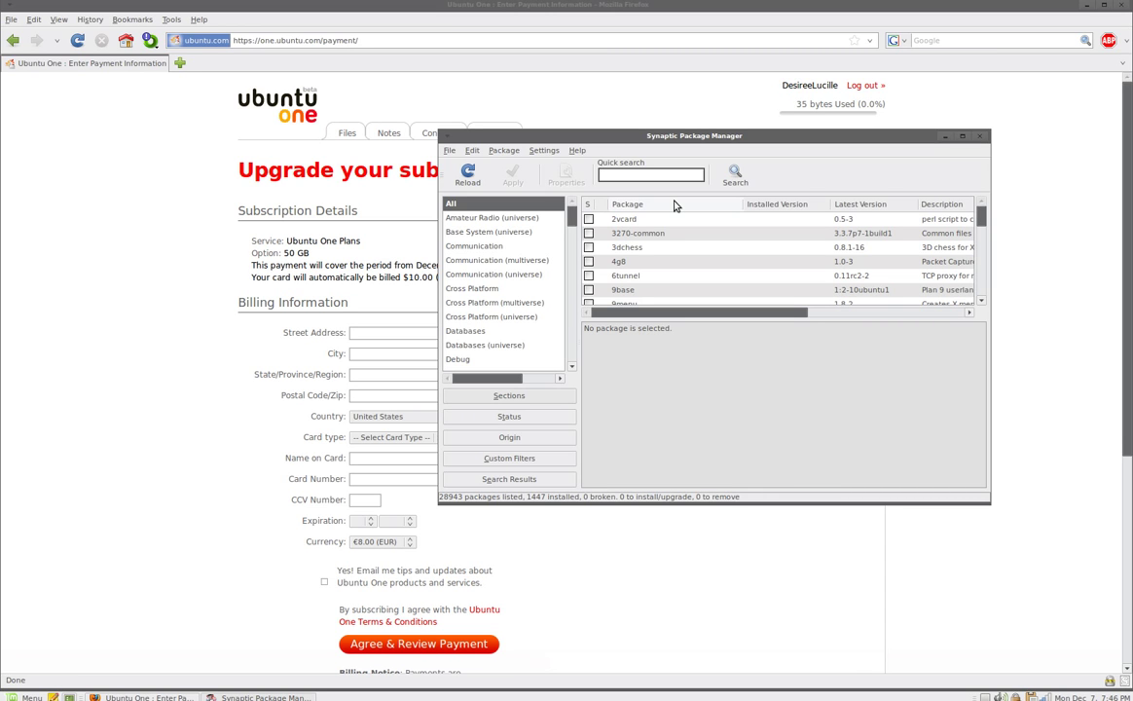
{"action": "left_click", "coordinate": [1086, 5]}
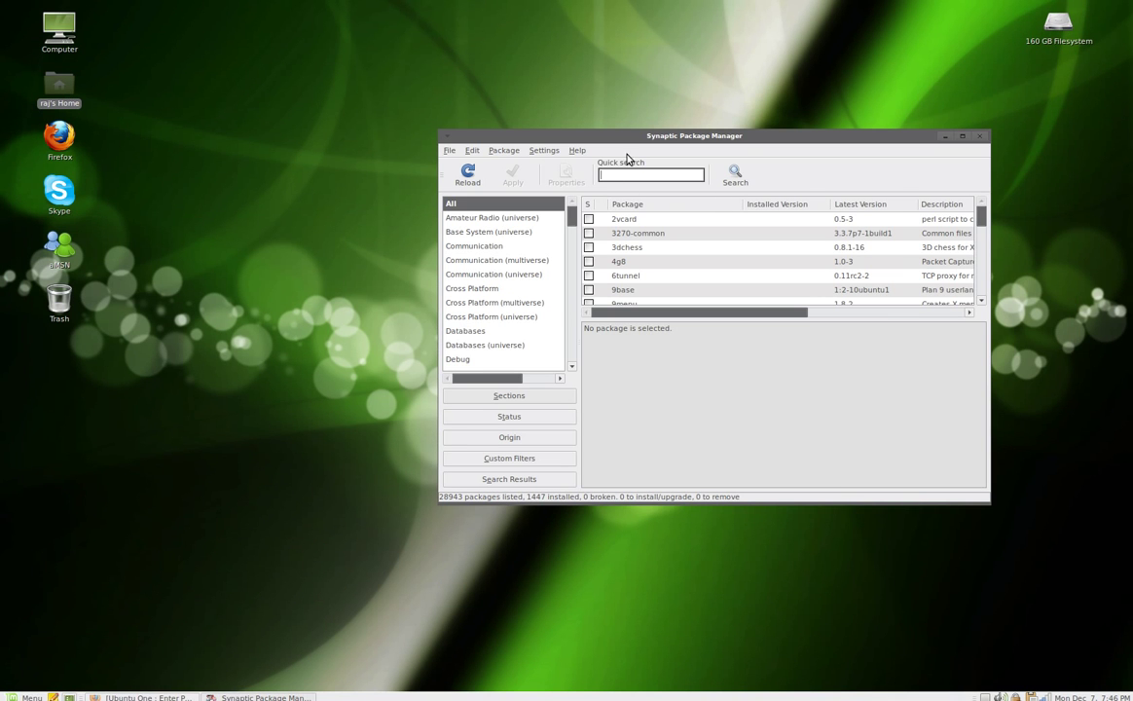
{"action": "left_click_drag", "start_coordinate": [574, 135], "coordinate": [615, 82]}
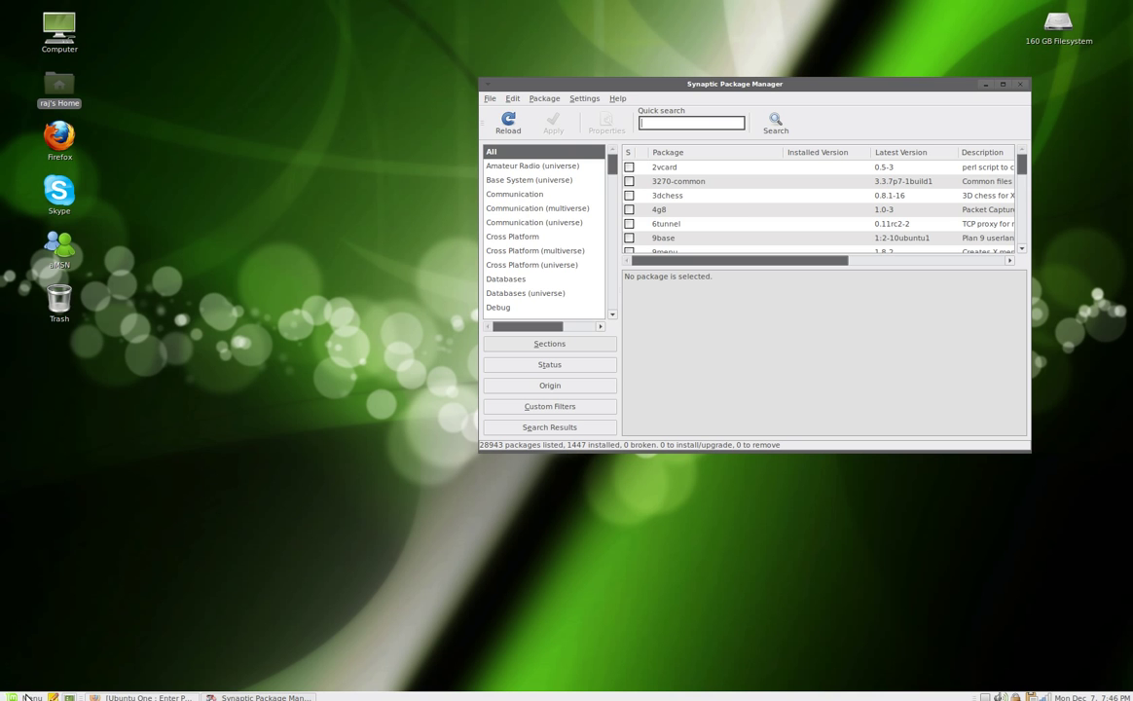
{"action": "left_click", "coordinate": [32, 695]}
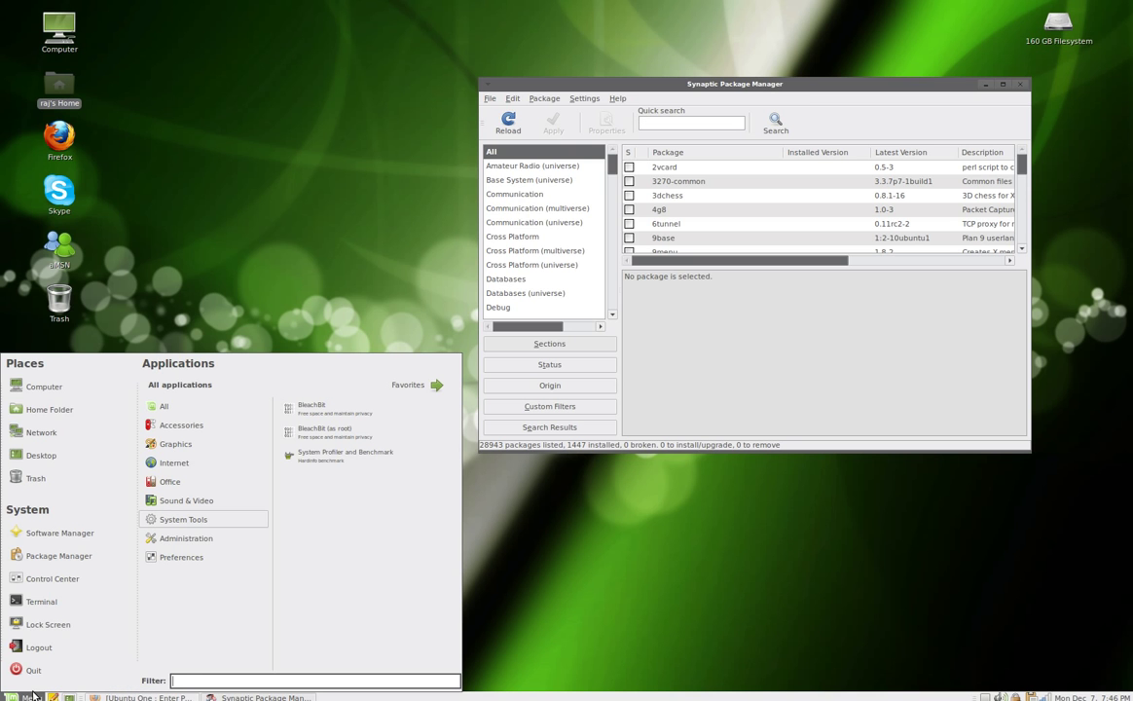
{"action": "mouse_move", "coordinate": [201, 466]}
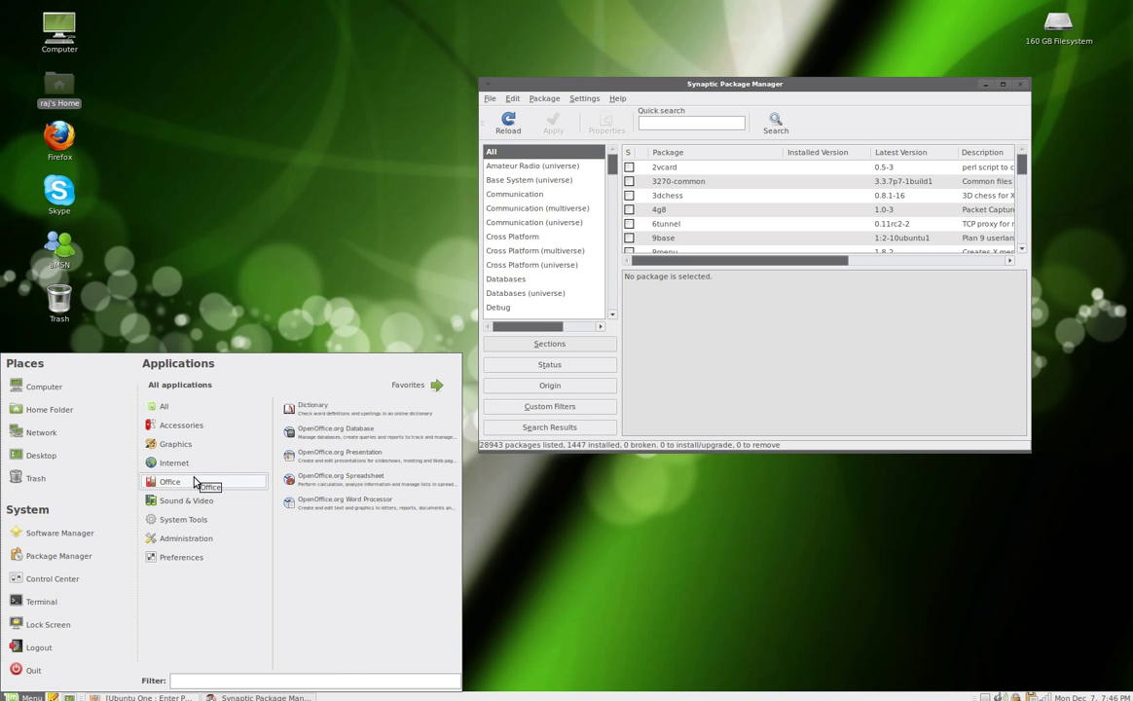
{"action": "left_click", "coordinate": [332, 414]}
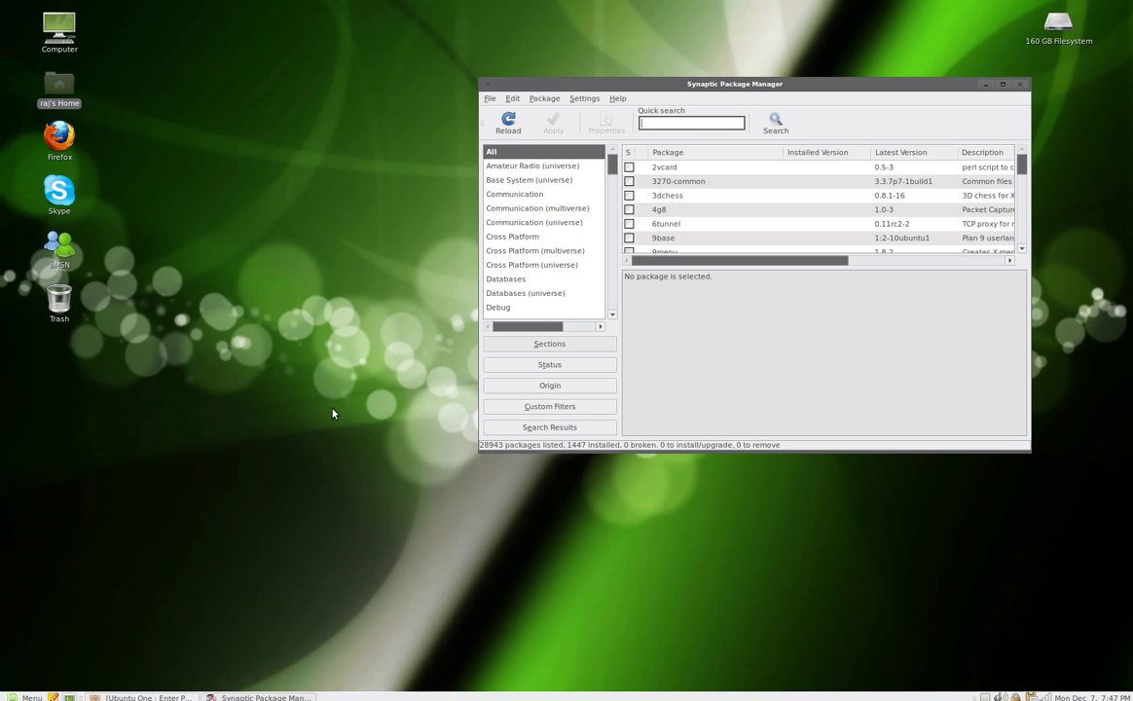